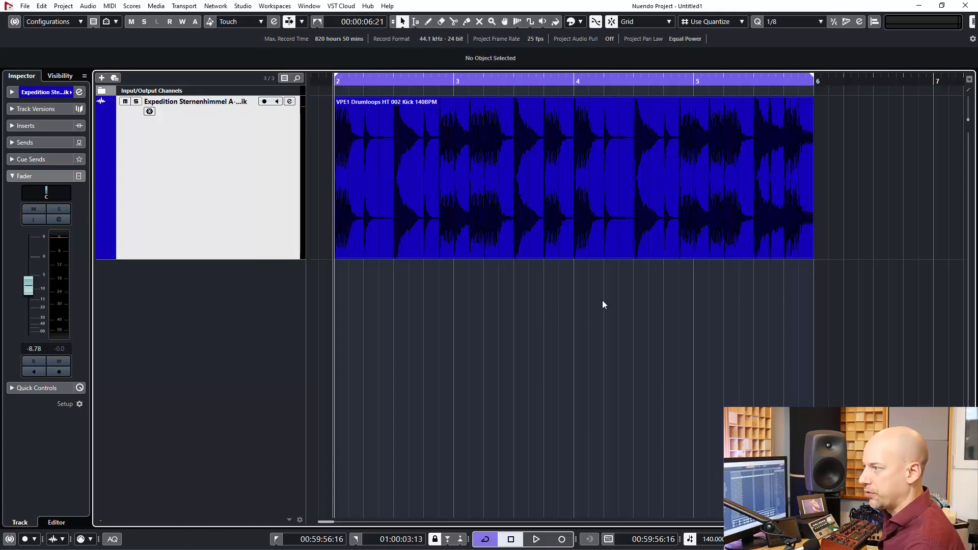
Step: Play the drum loop once to audition it, then stop playback
{"action": "key", "text": "space"}
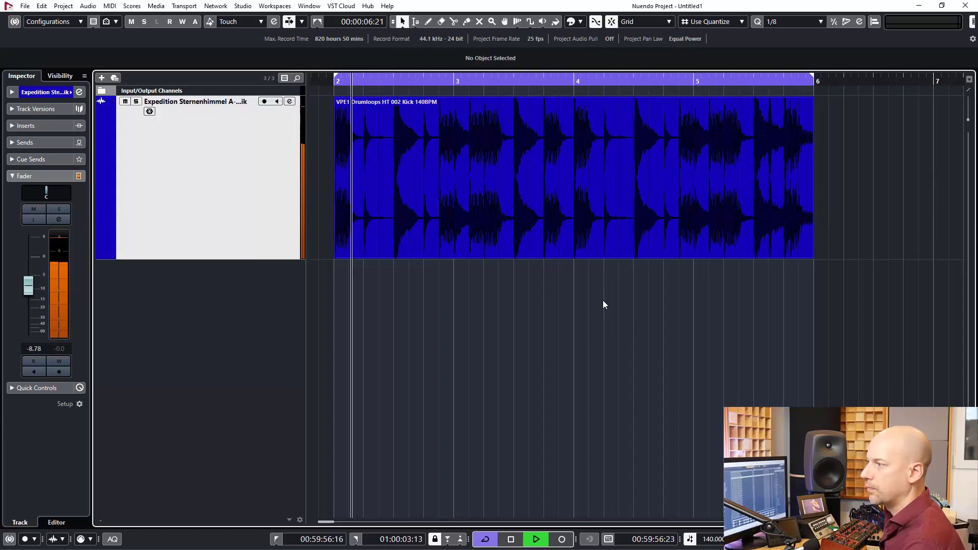
{"action": "key", "text": "space"}
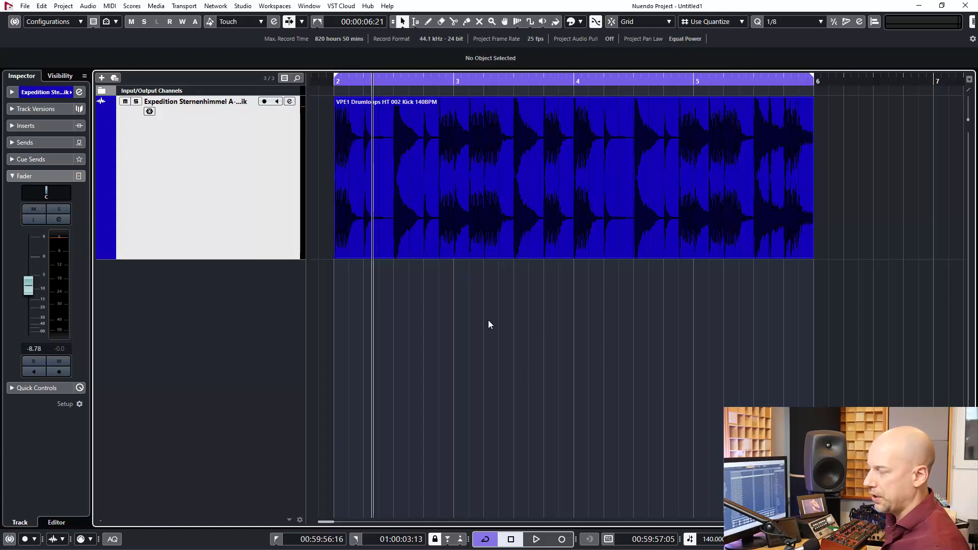
{"action": "scroll", "coordinate": [368, 137], "scroll_direction": "up", "scroll_amount": 6, "text": "ctrl"}
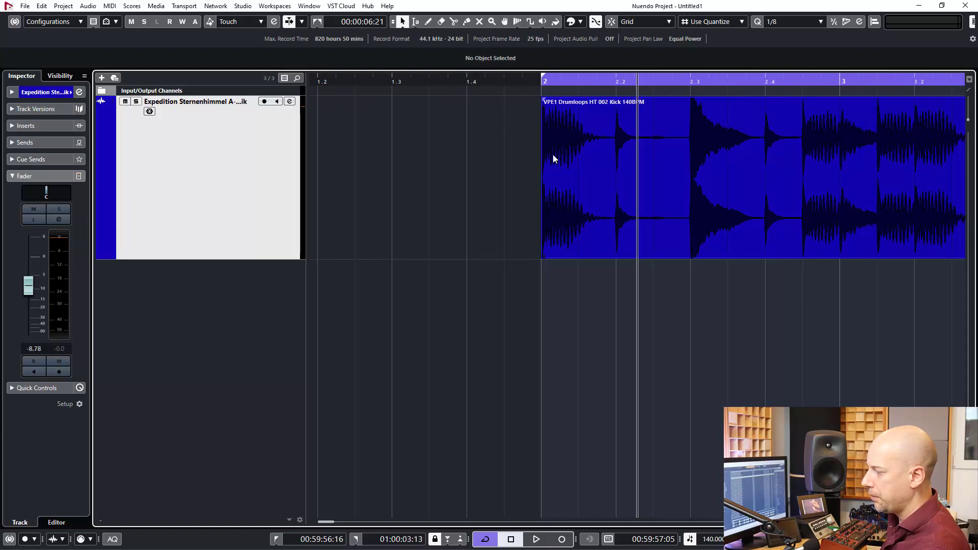
Step: Cut the loop near 2.2 and at 2.3 with the Split tool, then undo both cuts
{"action": "key", "text": "3"}
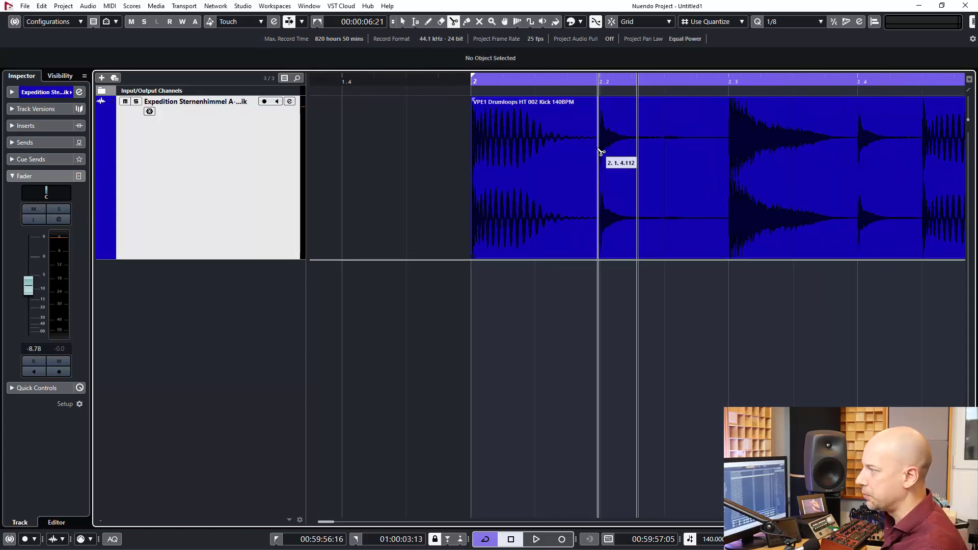
{"action": "left_click", "coordinate": [599, 151]}
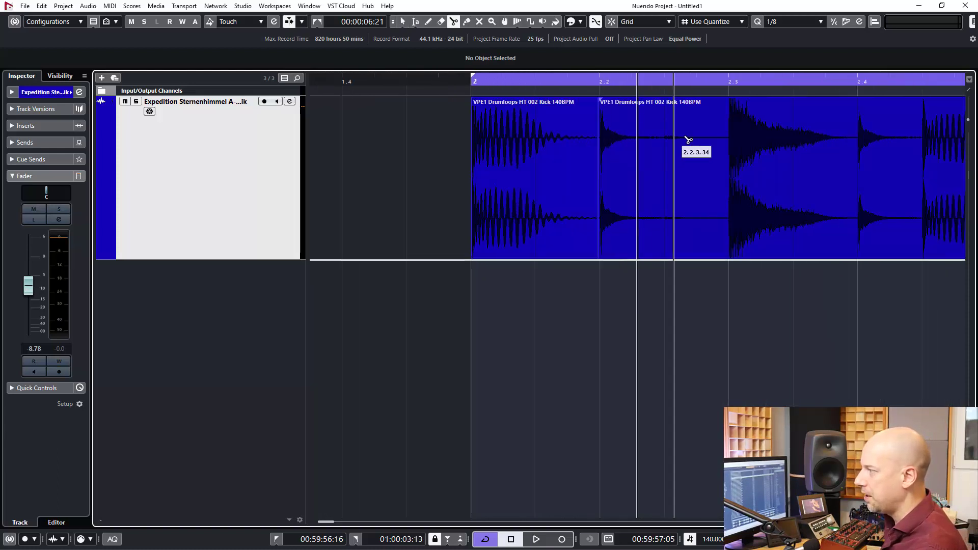
{"action": "left_click", "coordinate": [727, 145]}
{"action": "key", "text": "1"}
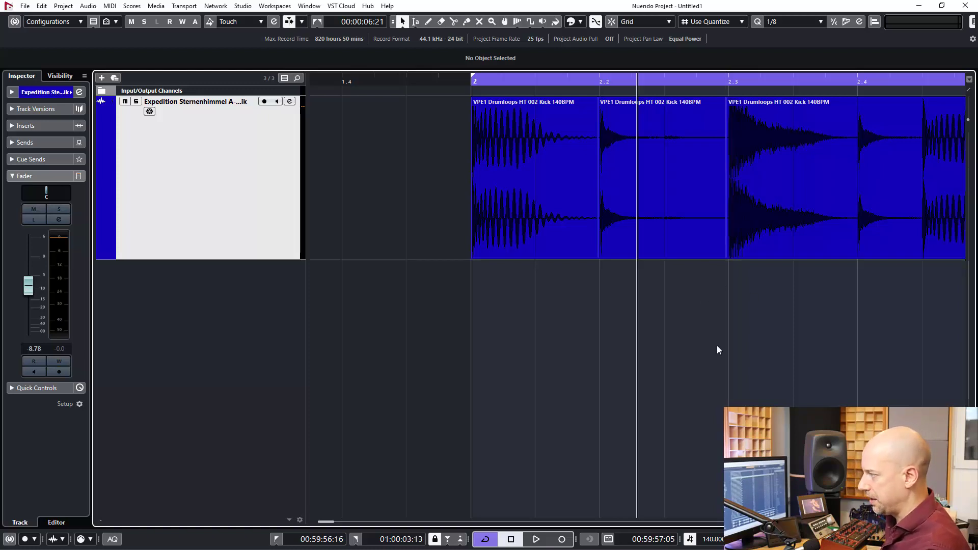
{"action": "scroll", "coordinate": [675, 335], "scroll_direction": "right", "scroll_amount": 6}
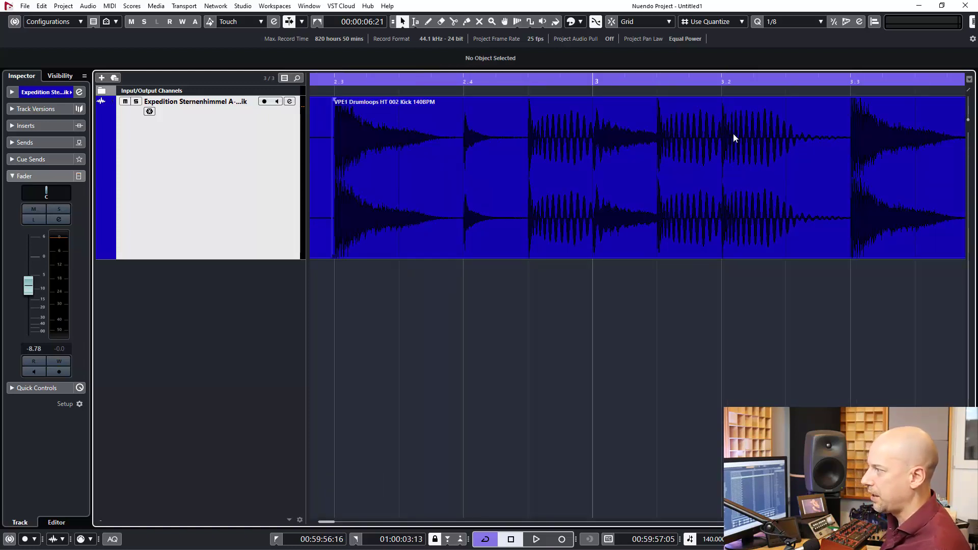
{"action": "key", "text": "ctrl+z"}
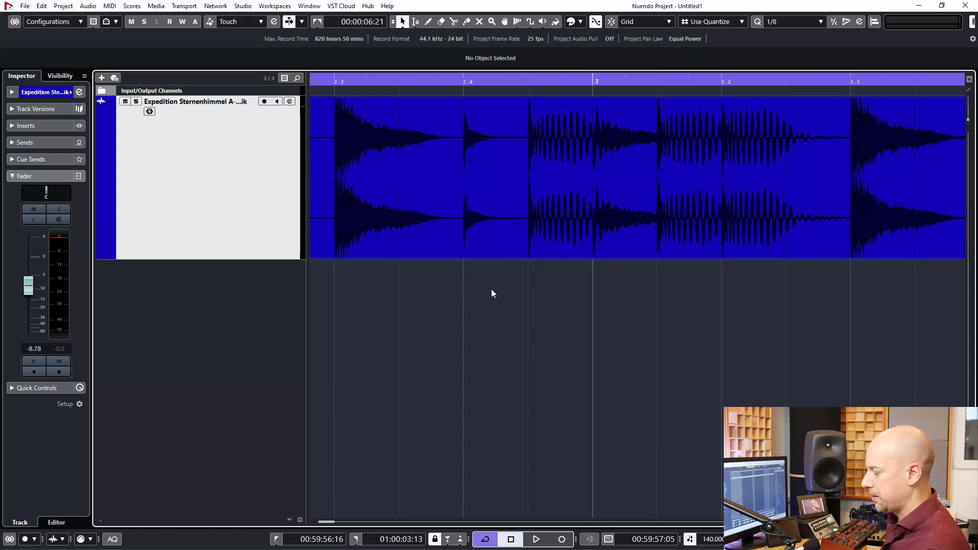
{"action": "scroll", "coordinate": [482, 266], "scroll_direction": "left", "scroll_amount": 6}
{"action": "key", "text": "g"}
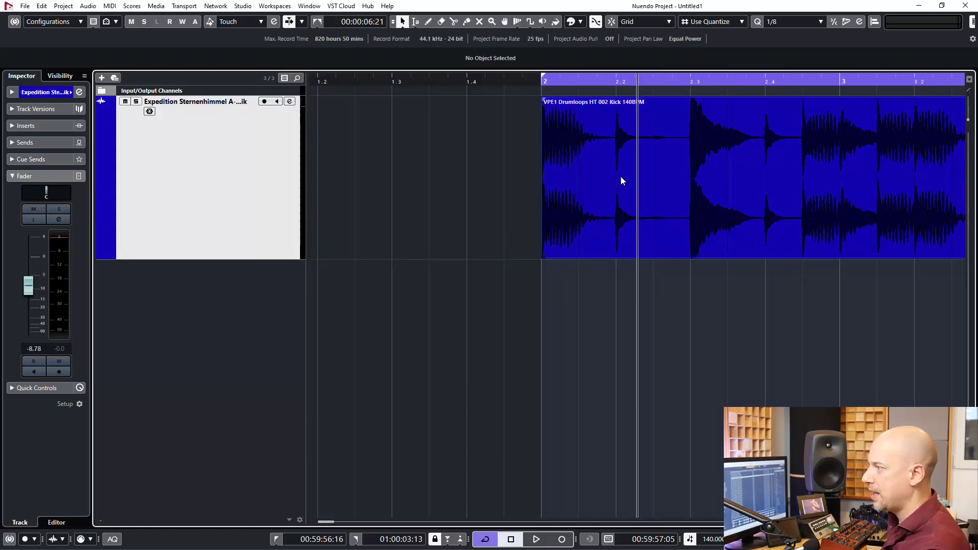
Step: Open the drum loop in the Sample Editor and enable hitpoint detection
{"action": "left_click", "coordinate": [631, 168]}
{"action": "double_click", "coordinate": [631, 168]}
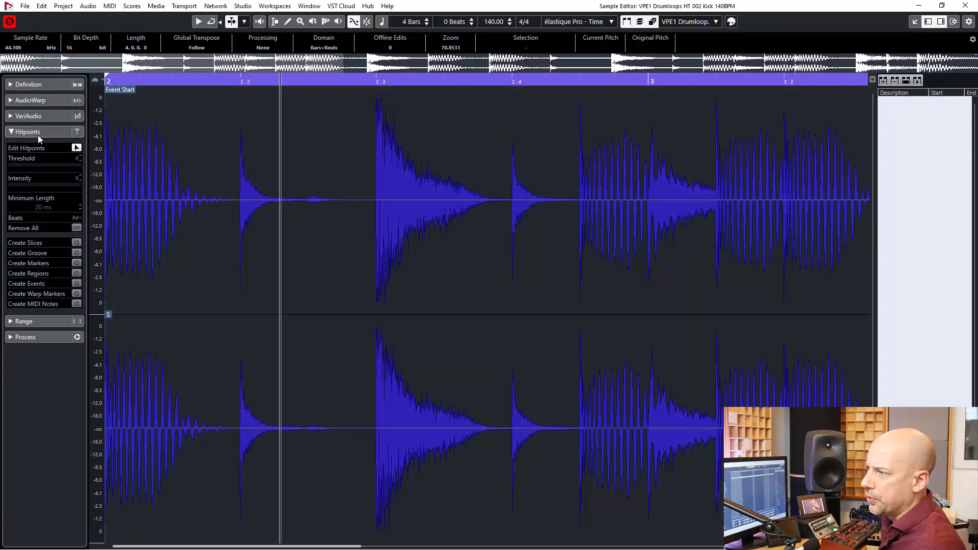
{"action": "left_click", "coordinate": [77, 148]}
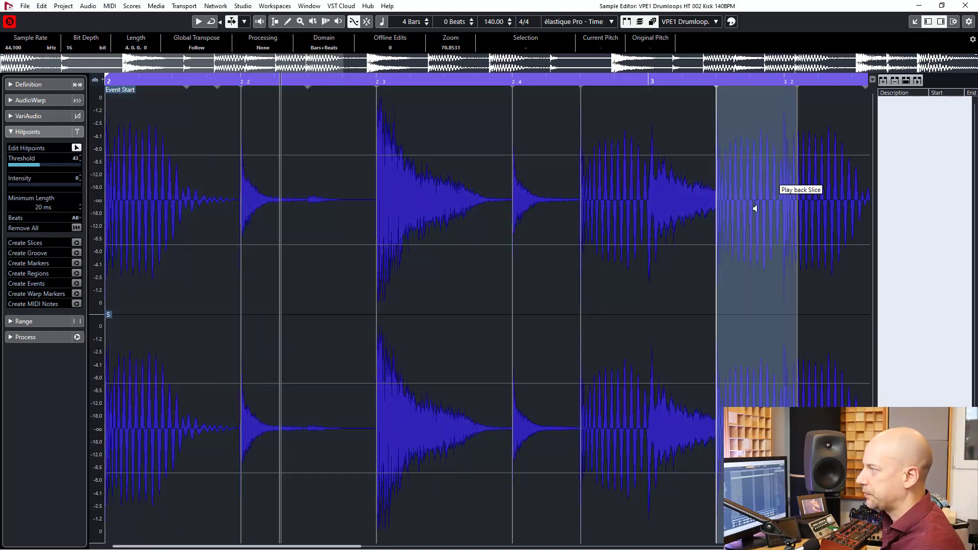
{"action": "left_click", "coordinate": [966, 6]}
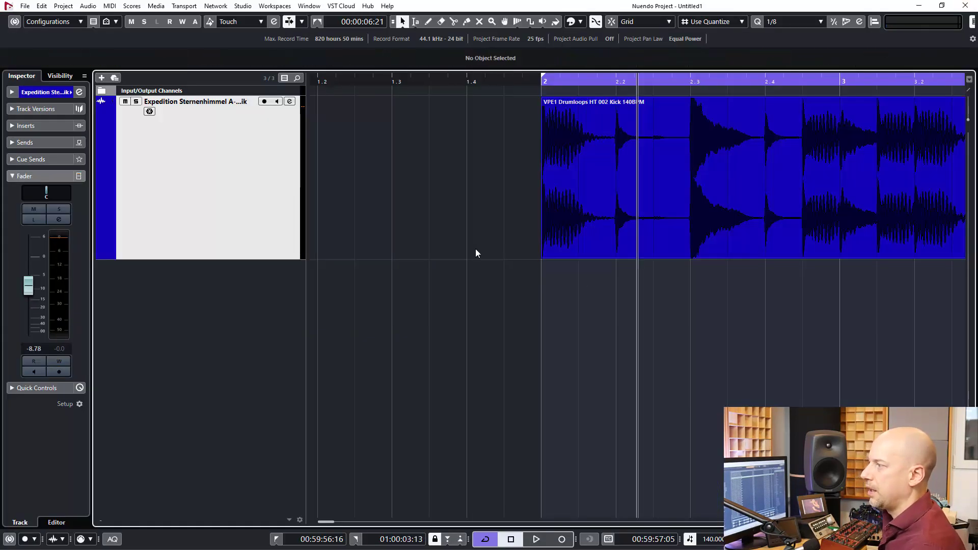
Step: Split the loop at the playhead at beats 2.2, 2.3 and 2.4 using Alt+X
{"action": "left_click", "coordinate": [587, 150]}
{"action": "key", "text": "l"}
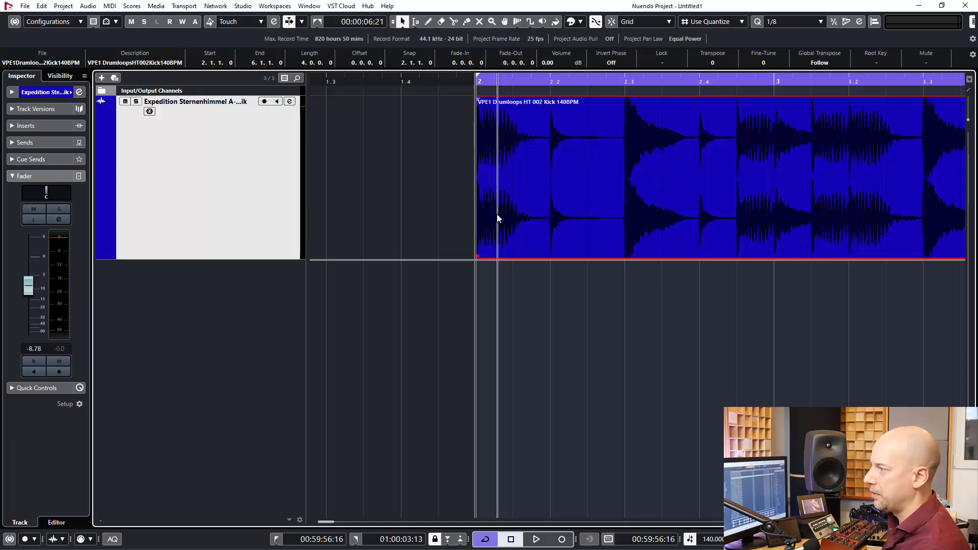
{"action": "key", "text": "space"}
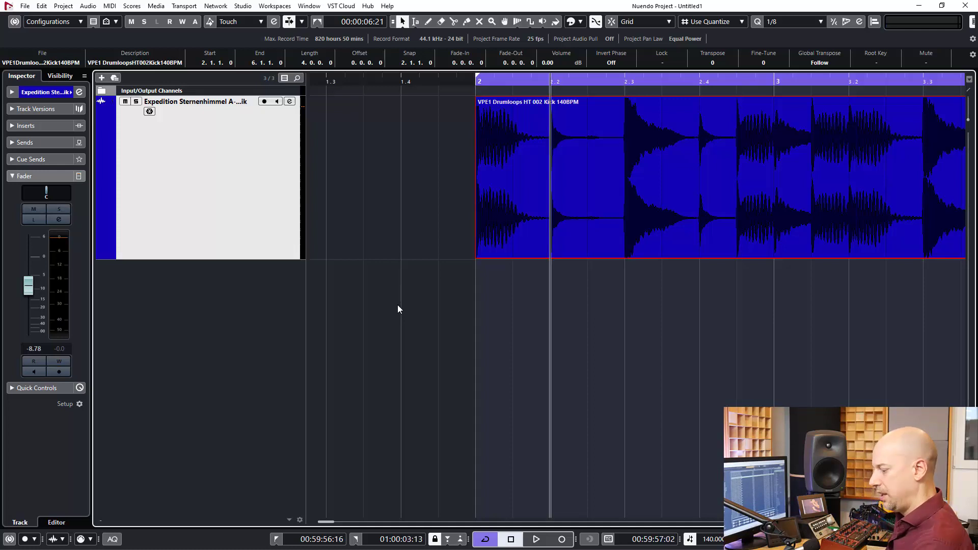
{"action": "key", "text": "alt+x"}
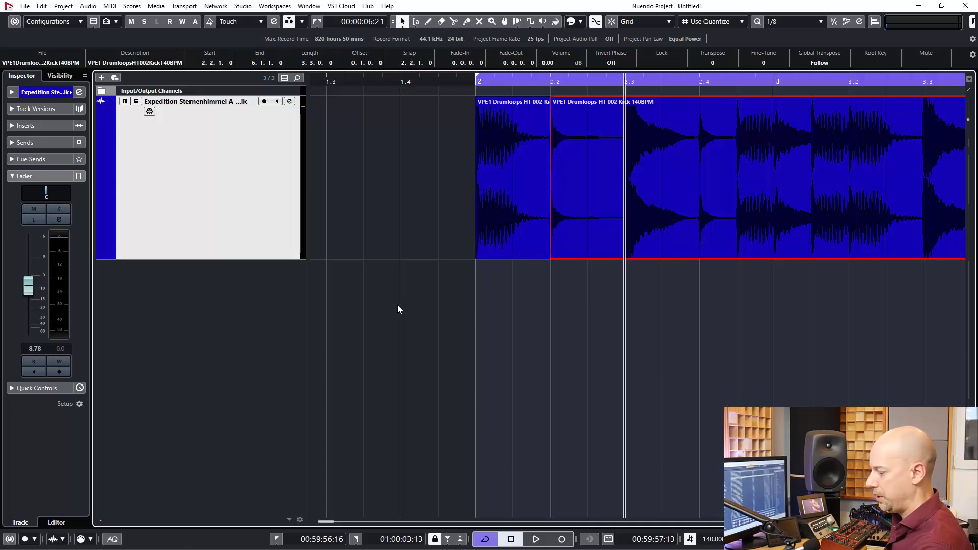
{"action": "key", "text": "alt+x"}
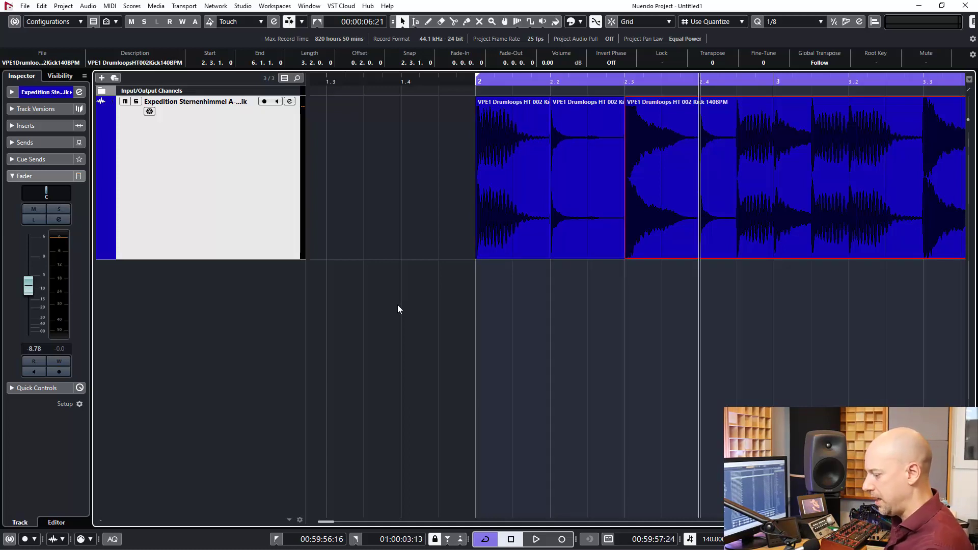
{"action": "key", "text": "alt+x"}
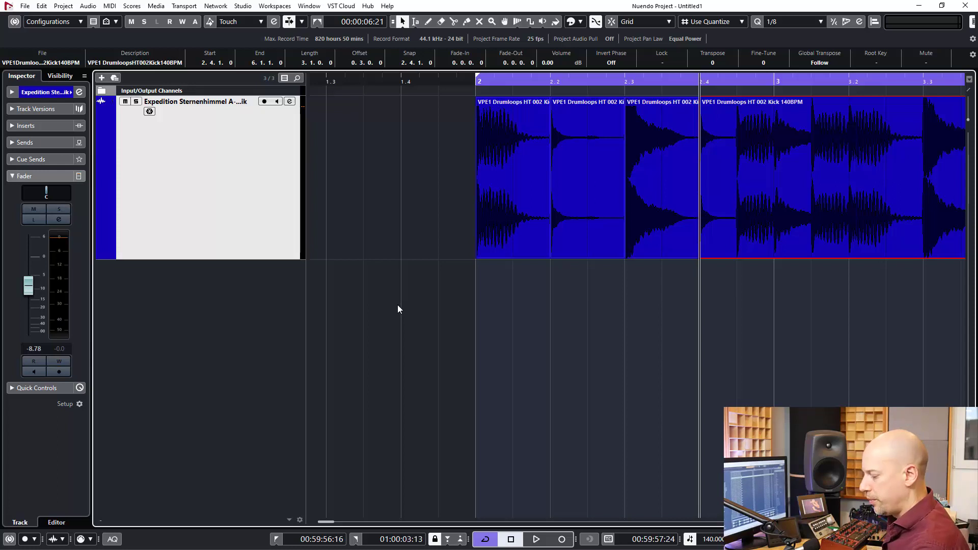
{"action": "key", "text": "ctrl+z"}
Step: Undo the earlier splits to restore the whole loop, and deselect it
{"action": "key", "text": "g"}
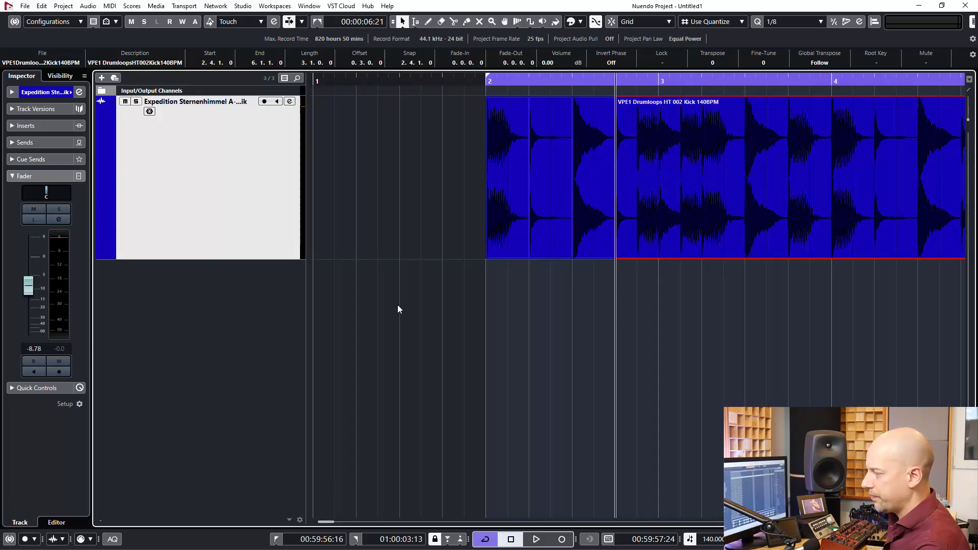
{"action": "key", "text": "ctrl+z"}
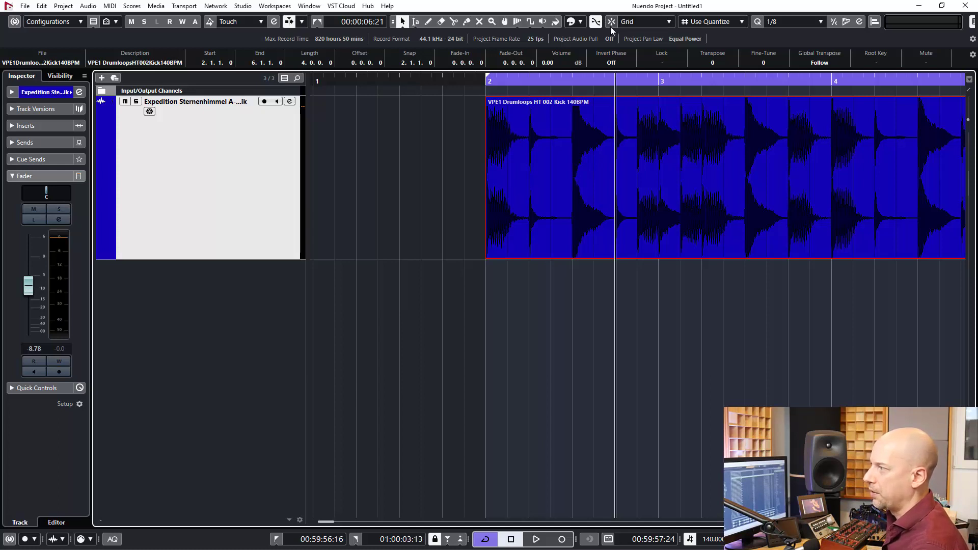
{"action": "left_click", "coordinate": [460, 339]}
Step: Cut the loop at 2.2 with the Split tool, undoing the extra cuts made after it
{"action": "left_click", "coordinate": [454, 21]}
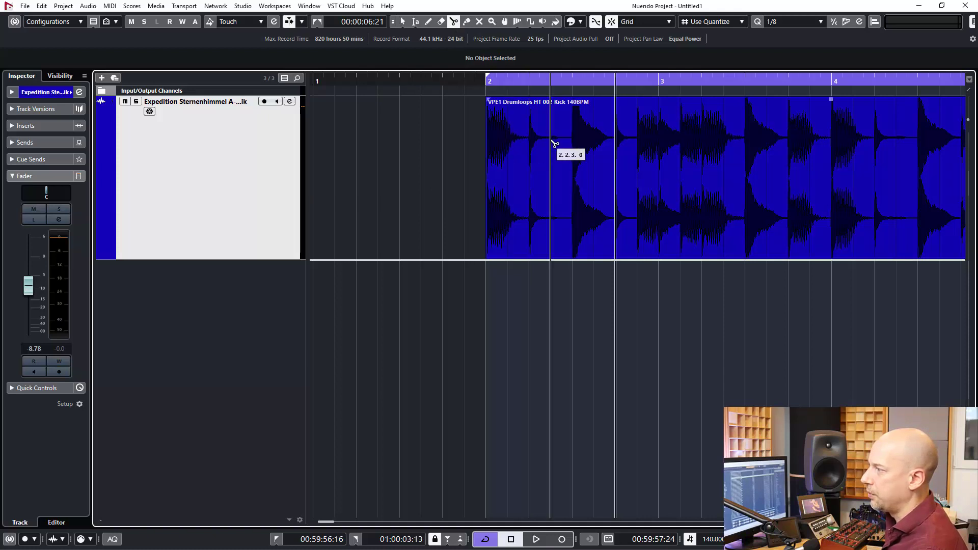
{"action": "left_click", "coordinate": [528, 144]}
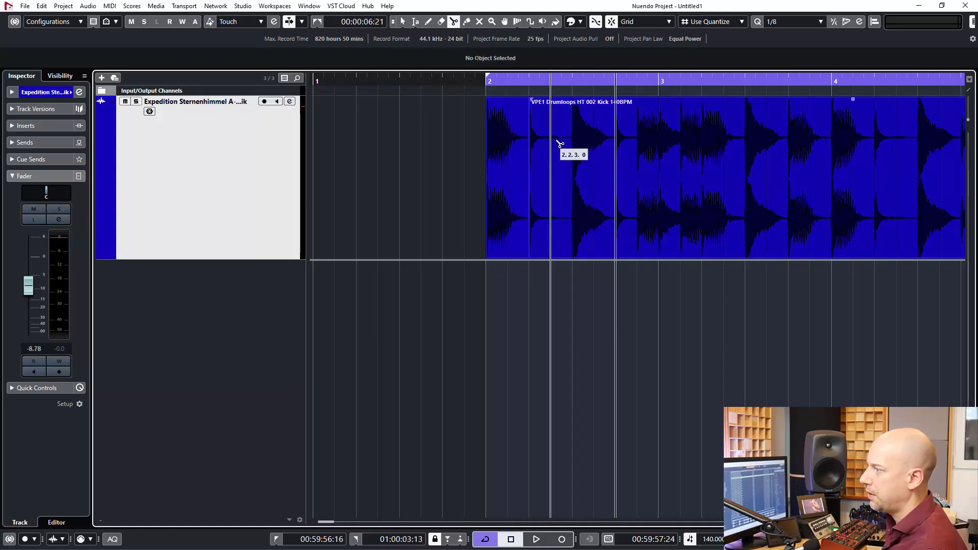
{"action": "left_click", "coordinate": [575, 147]}
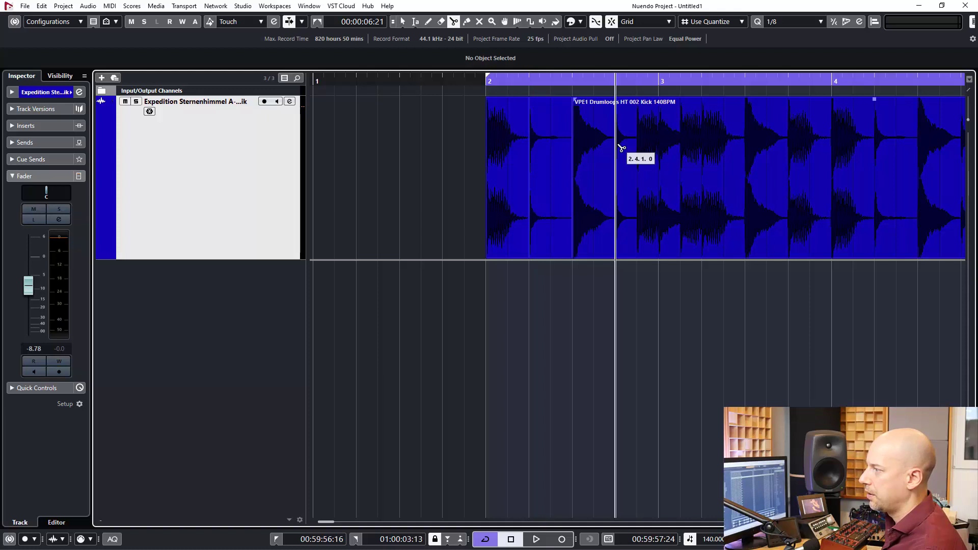
{"action": "left_click", "coordinate": [621, 148]}
{"action": "left_click", "coordinate": [636, 146]}
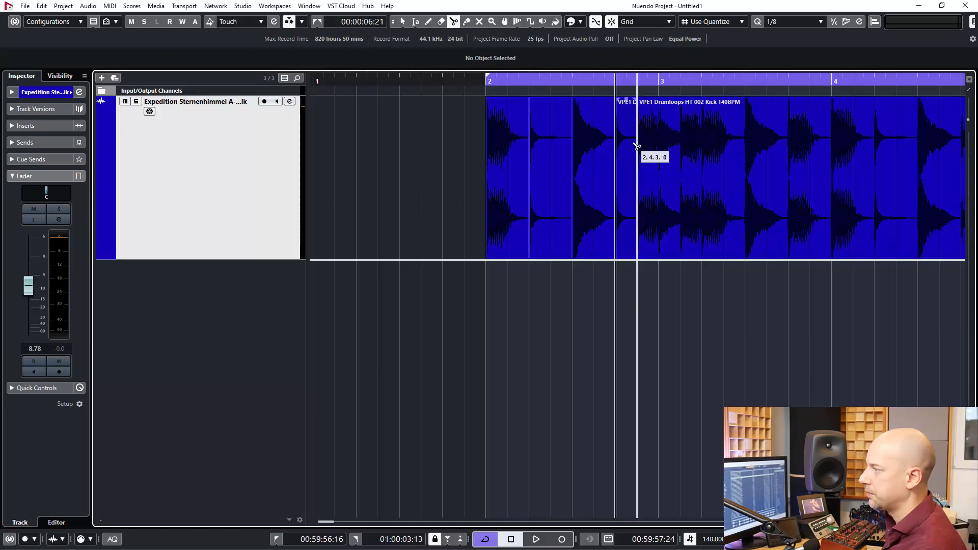
{"action": "key", "text": "ctrl+z"}
{"action": "key", "text": "ctrl+z"}
{"action": "key", "text": "ctrl+z"}
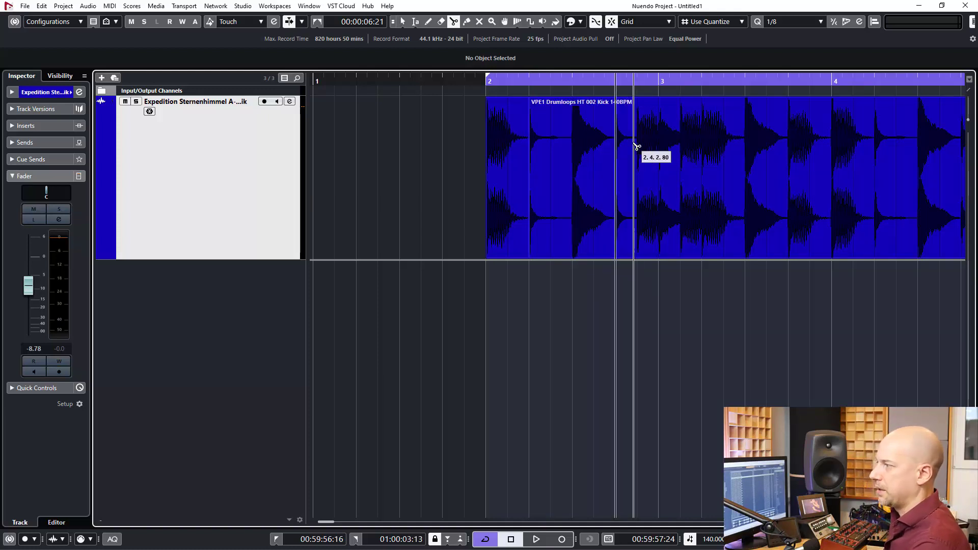
{"action": "key", "text": "ctrl+z"}
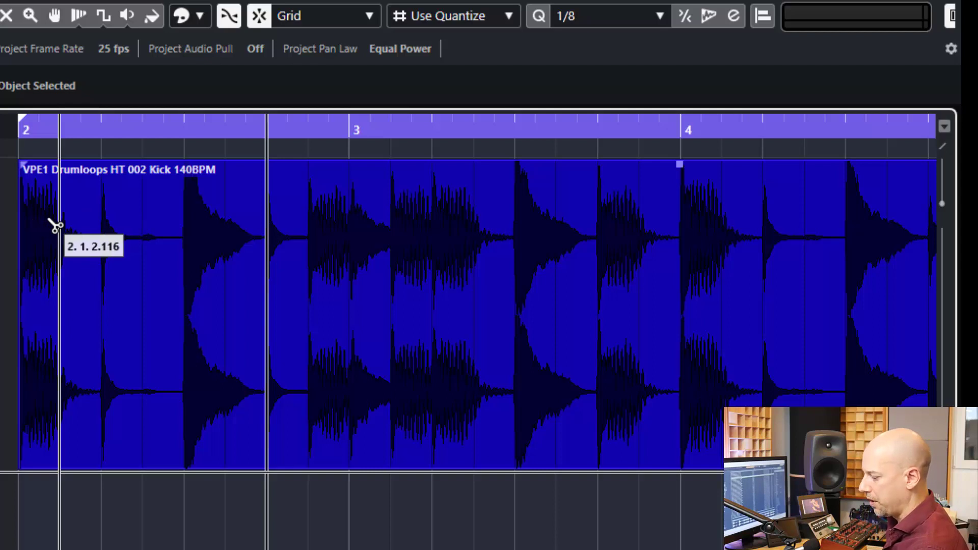
Step: Slice the loop into equal 1/8 pieces from 2.1.3, undoing the first misaligned attempt
{"action": "left_click", "coordinate": [55, 226], "text": "alt"}
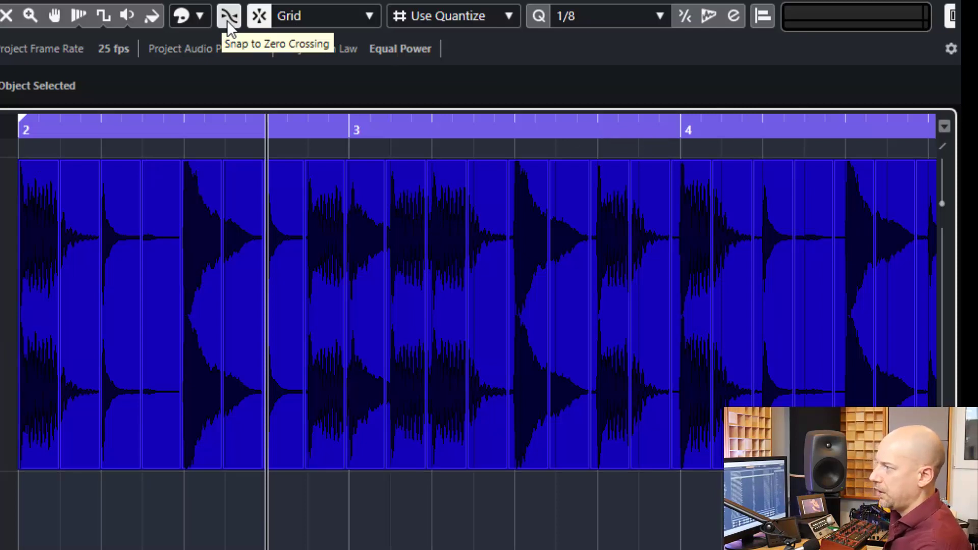
{"action": "key", "text": "ctrl+z"}
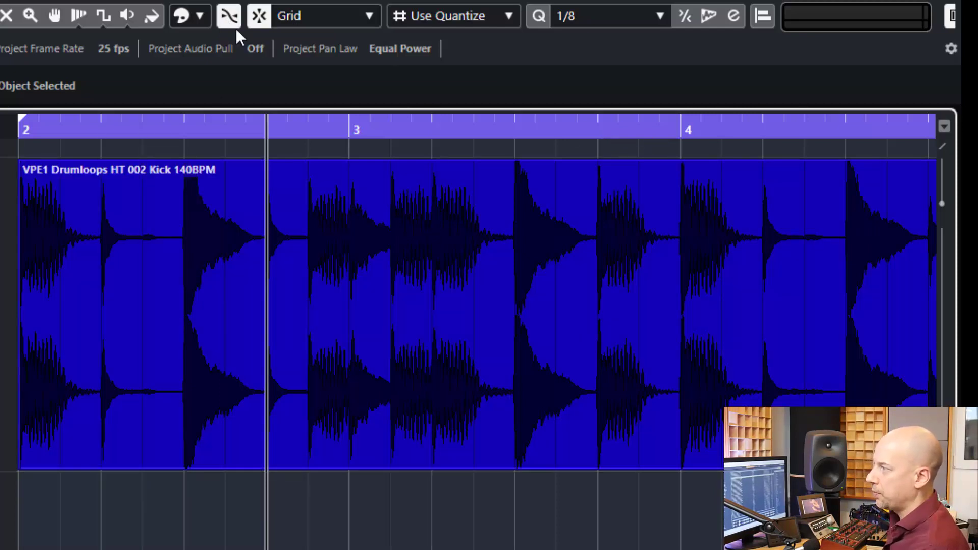
{"action": "left_click", "coordinate": [72, 191], "text": "alt"}
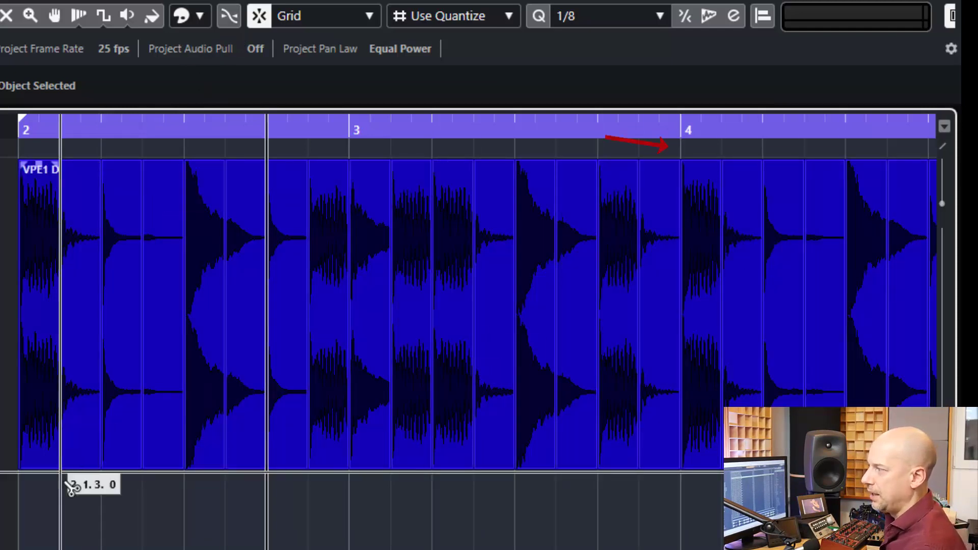
{"action": "scroll", "coordinate": [120, 530], "scroll_direction": "right", "scroll_amount": 8}
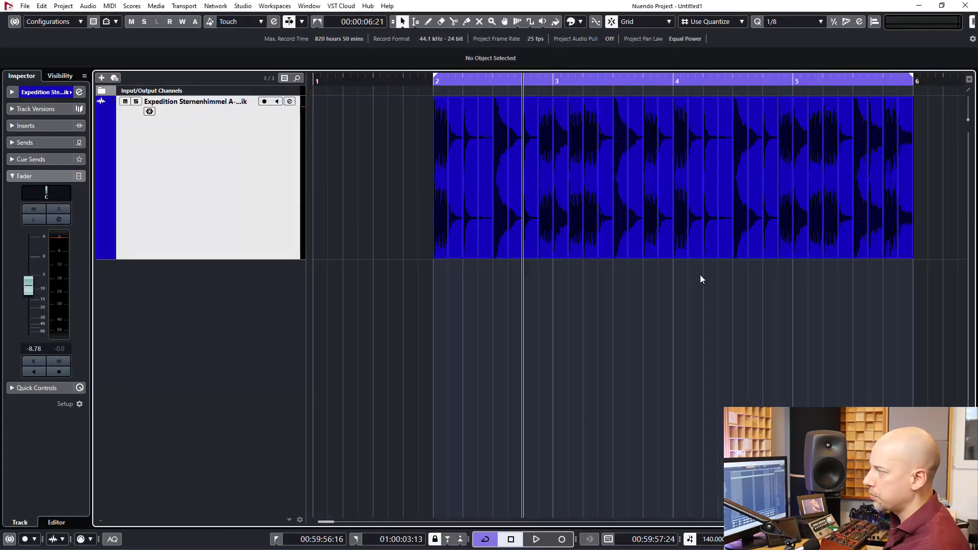
Step: Set the locators to the first drum slice at bar 2
{"action": "key", "text": "g"}
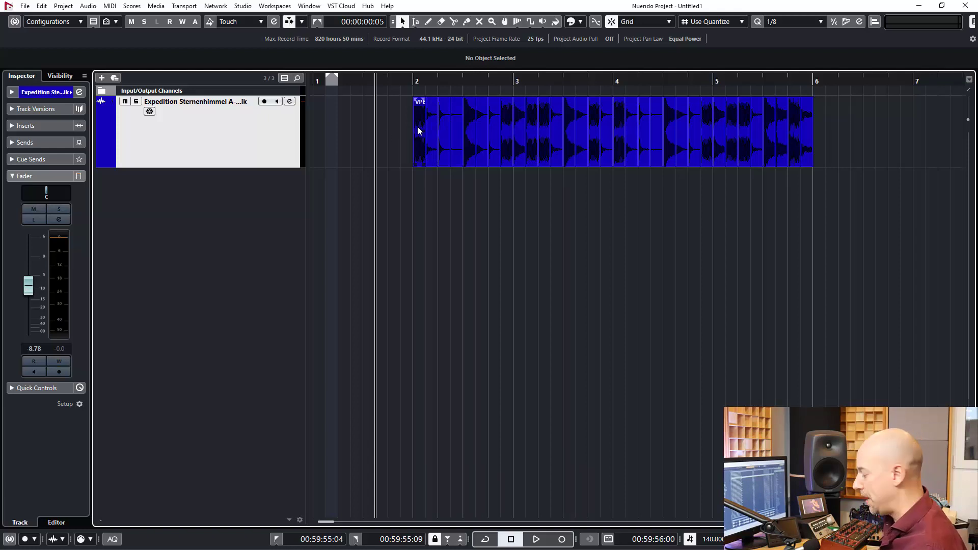
{"action": "left_click", "coordinate": [416, 126]}
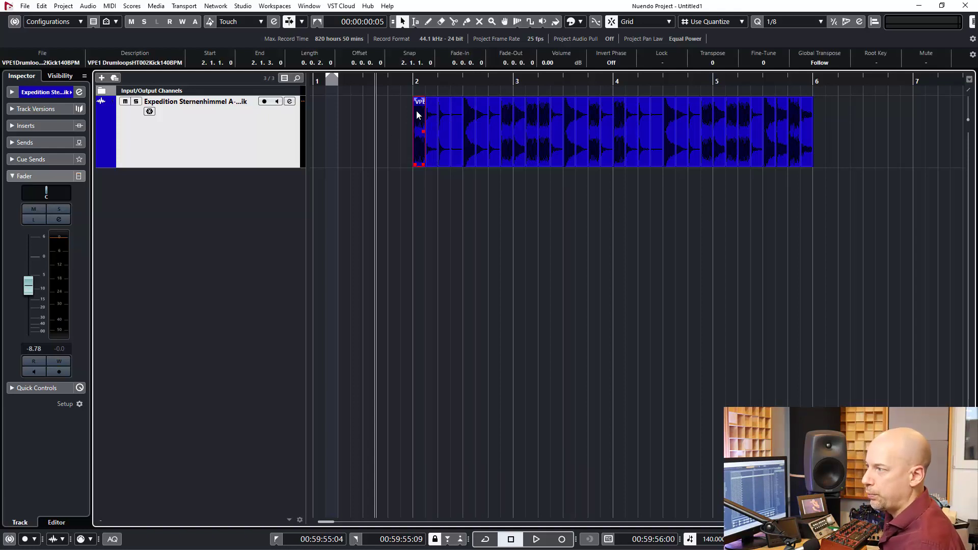
{"action": "key", "text": "p"}
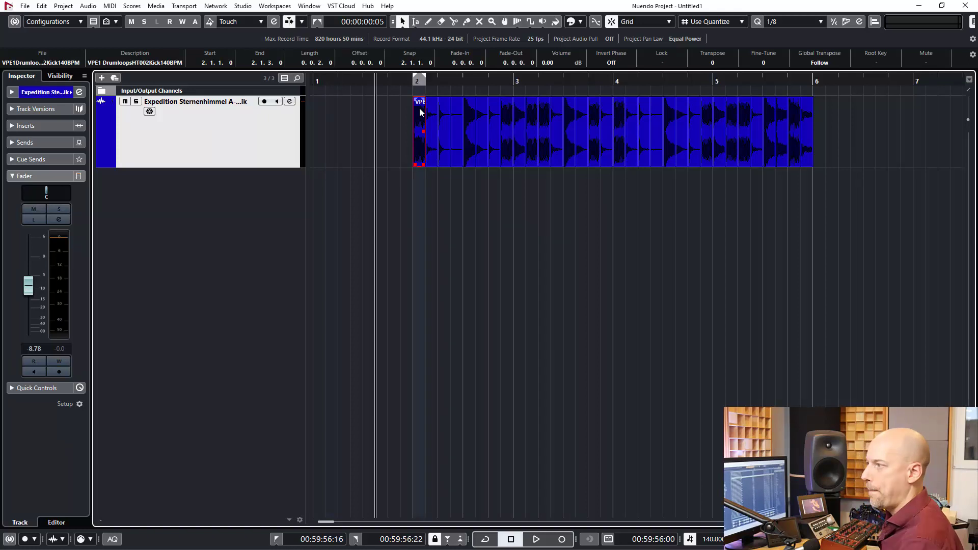
Step: Check the Audio Mixdown export settings and close them without exporting
{"action": "left_click", "coordinate": [26, 7]}
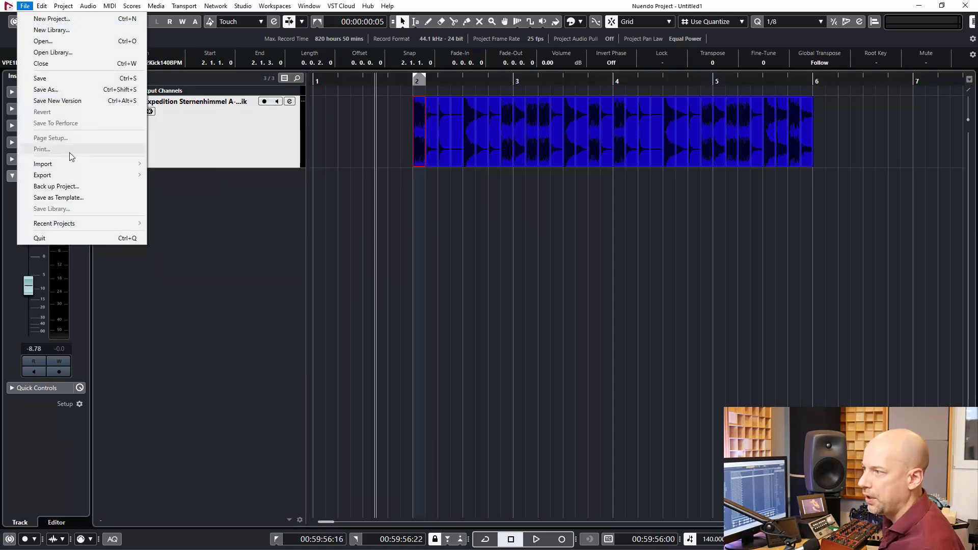
{"action": "mouse_move", "coordinate": [143, 176]}
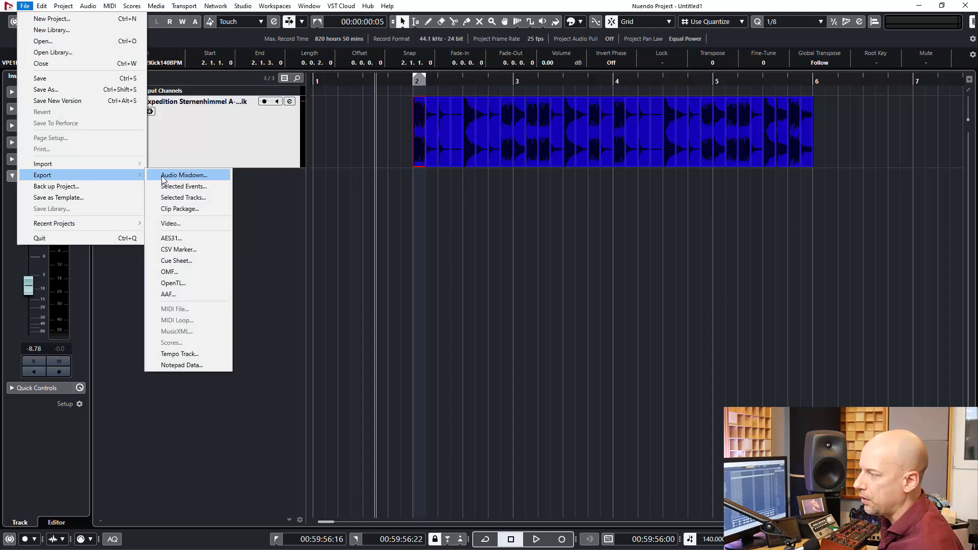
{"action": "left_click", "coordinate": [184, 175]}
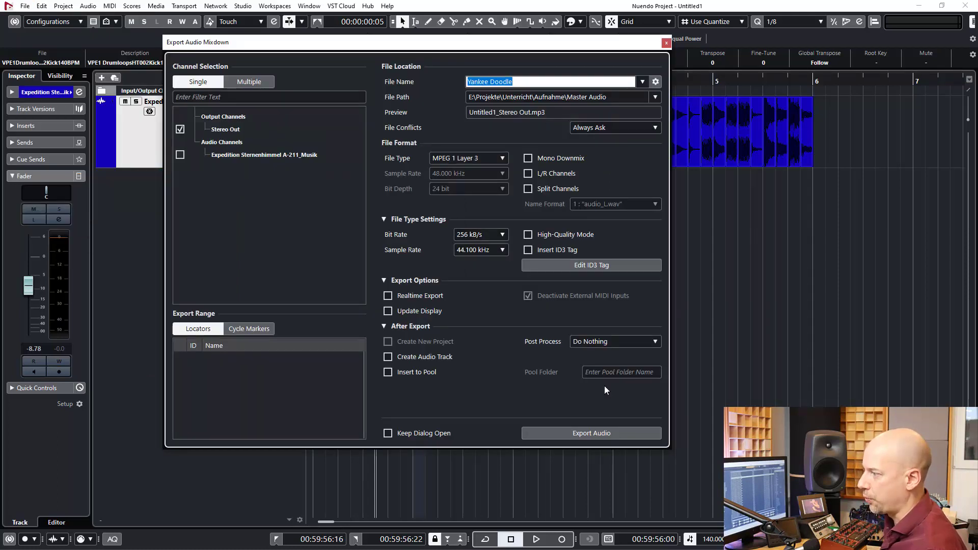
{"action": "left_click", "coordinate": [666, 43]}
Step: Set the locators to the second drum slice, then deselect it
{"action": "left_click", "coordinate": [433, 111]}
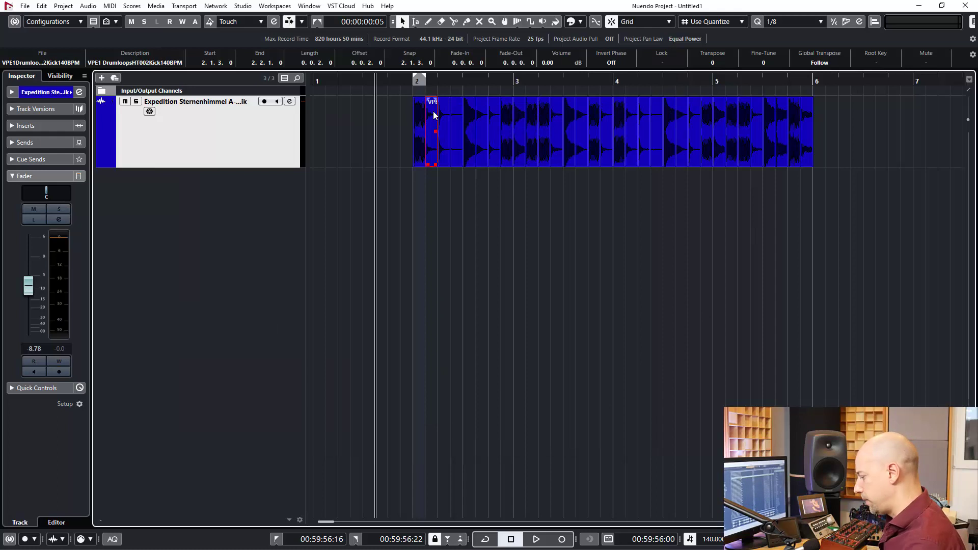
{"action": "key", "text": "p"}
{"action": "left_click", "coordinate": [364, 121]}
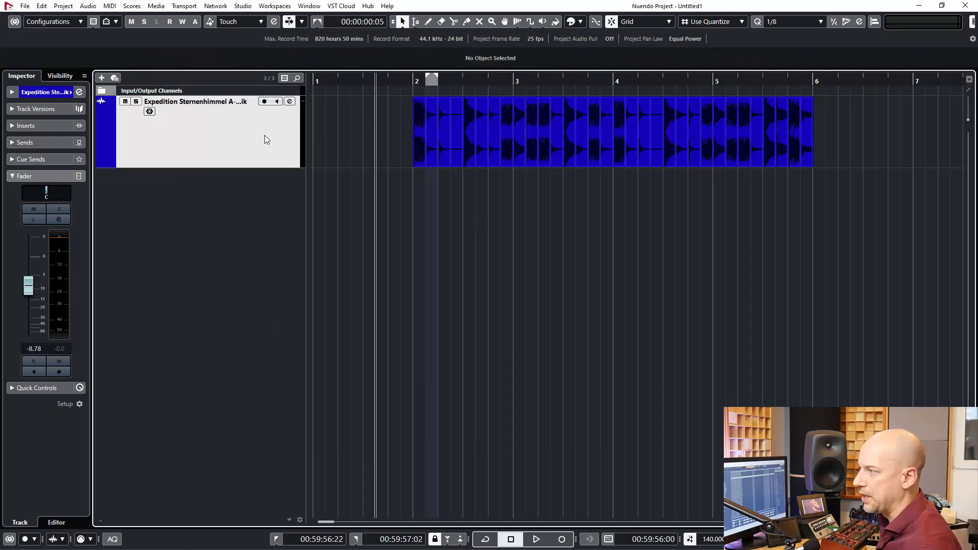
Step: Add a Marker track beneath the drum loop track
{"action": "right_click", "coordinate": [250, 191]}
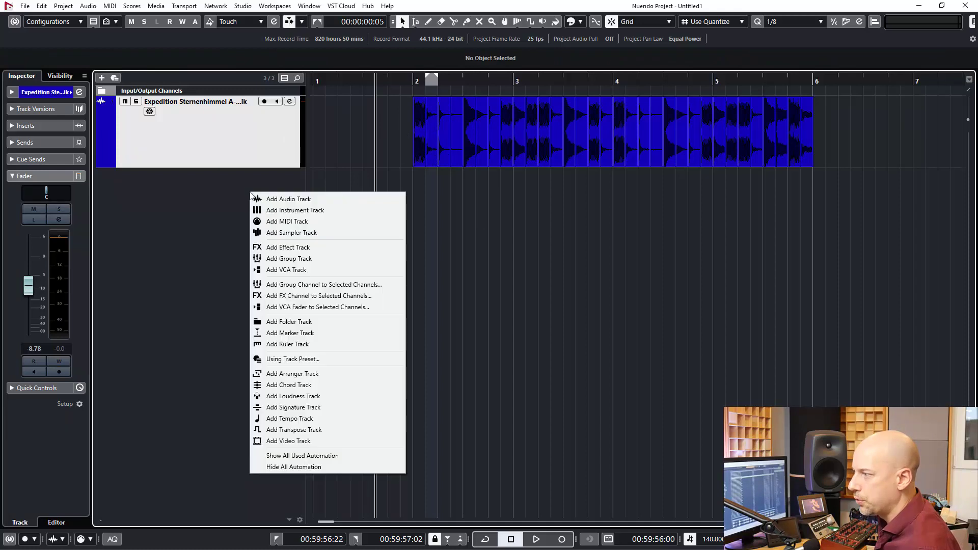
{"action": "left_click", "coordinate": [304, 332]}
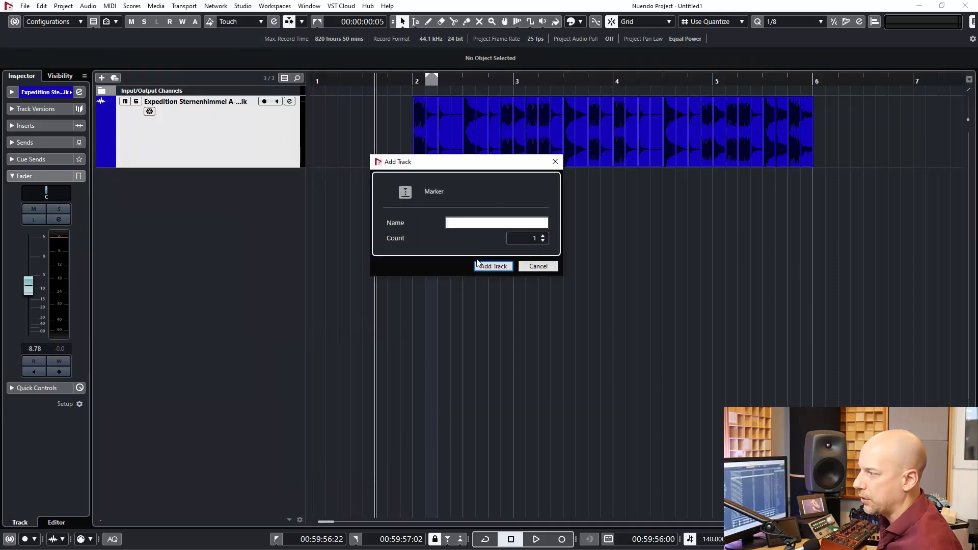
{"action": "key", "text": "Return"}
Step: Create cycle markers 1-3 over the slices at 2.1.1, 2.1.3 and 2.2.1
{"action": "left_click", "coordinate": [417, 120]}
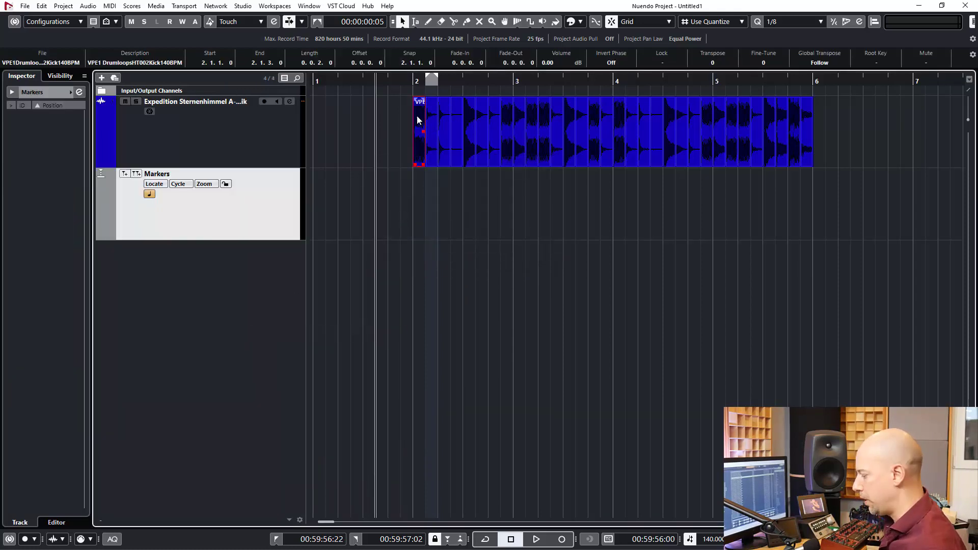
{"action": "key", "text": "p"}
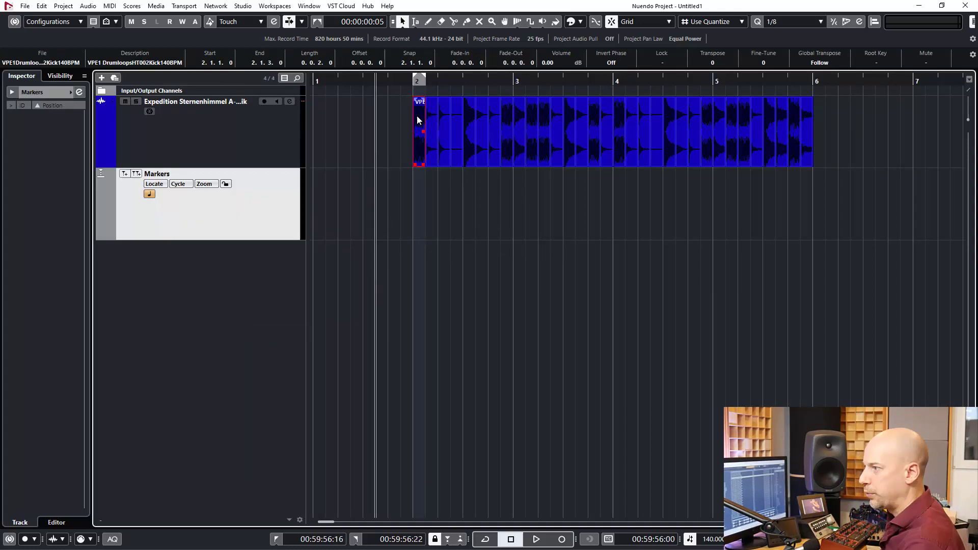
{"action": "left_click", "coordinate": [136, 174]}
{"action": "left_click", "coordinate": [430, 117]}
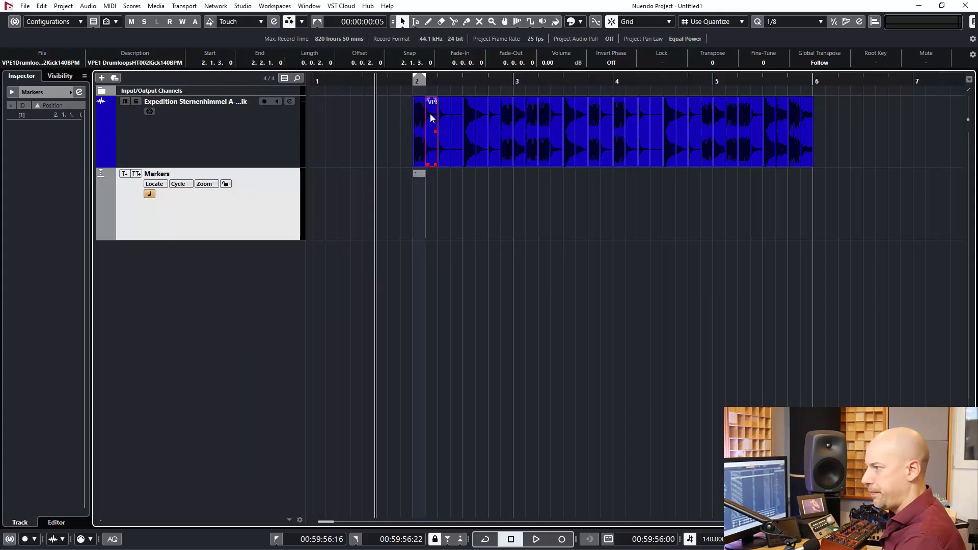
{"action": "key", "text": "p"}
{"action": "left_click", "coordinate": [136, 174]}
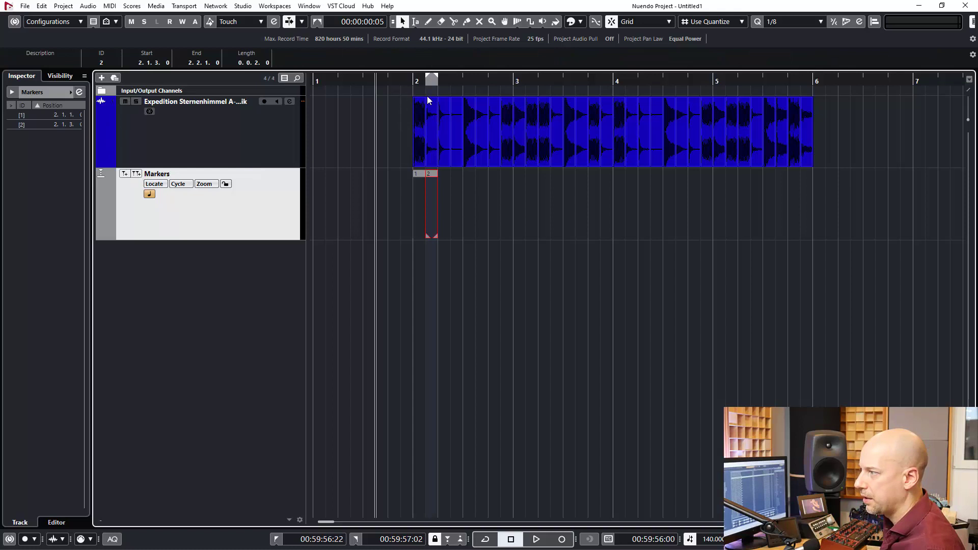
{"action": "left_click", "coordinate": [444, 119]}
{"action": "key", "text": "p"}
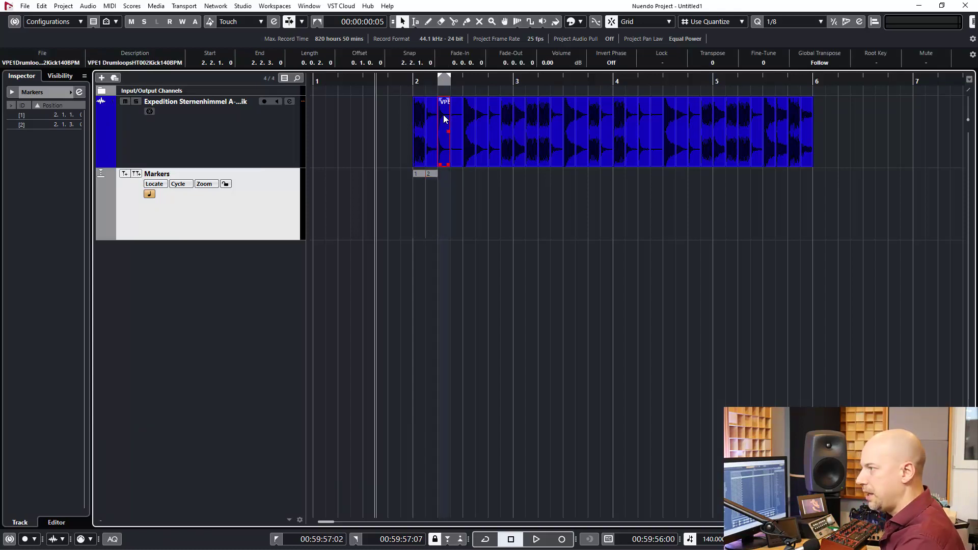
{"action": "left_click", "coordinate": [136, 174]}
Step: Delete the three cycle markers and reselect the drum loop audio track
{"action": "left_click", "coordinate": [527, 224]}
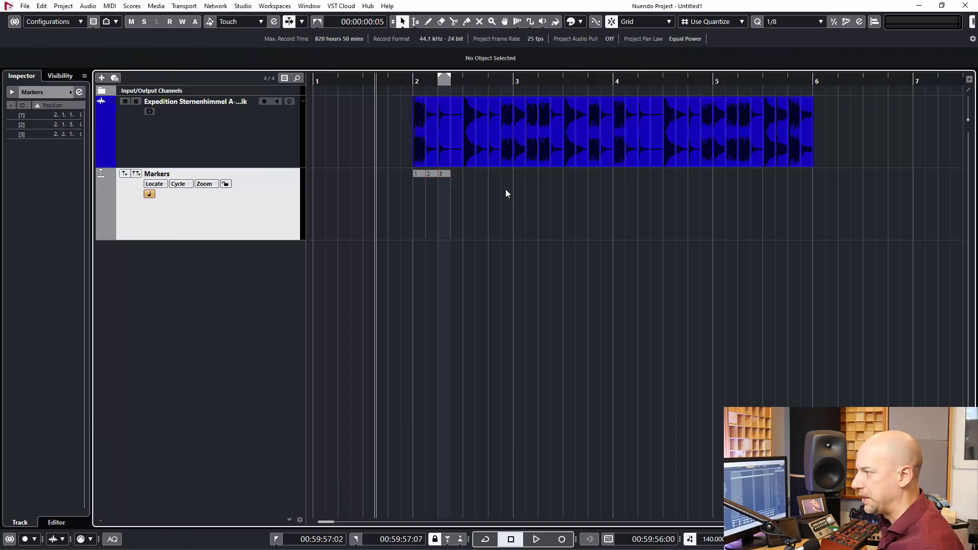
{"action": "left_click", "coordinate": [301, 183]}
{"action": "key", "text": "Delete"}
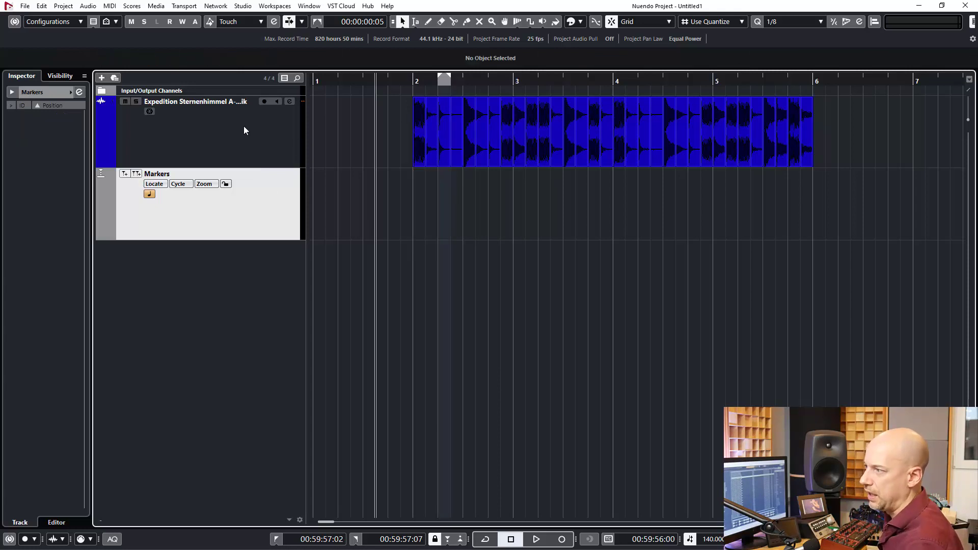
{"action": "left_click", "coordinate": [244, 127]}
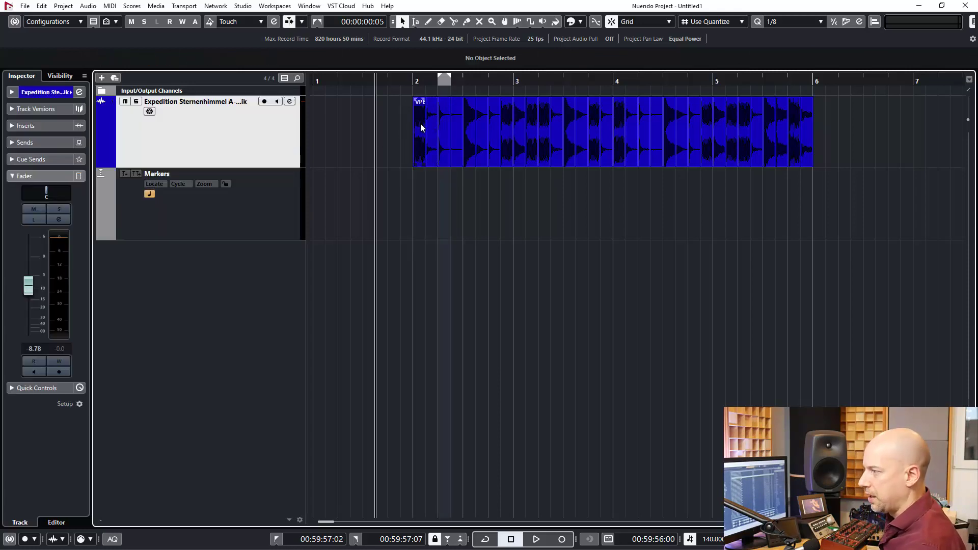
Step: Move the 4.2.3 slice to bar 1, then drag-select all the drum loop slices
{"action": "left_click", "coordinate": [420, 127]}
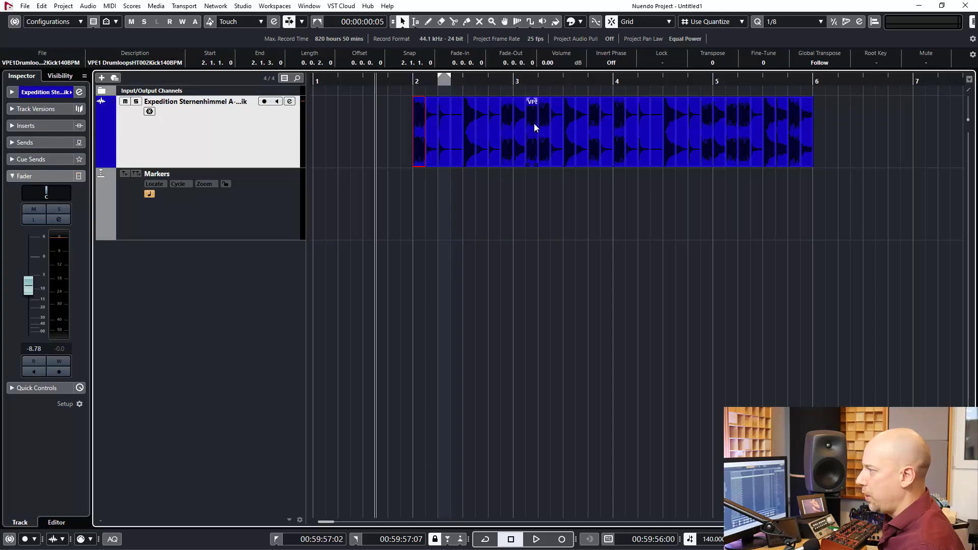
{"action": "left_click", "coordinate": [660, 117]}
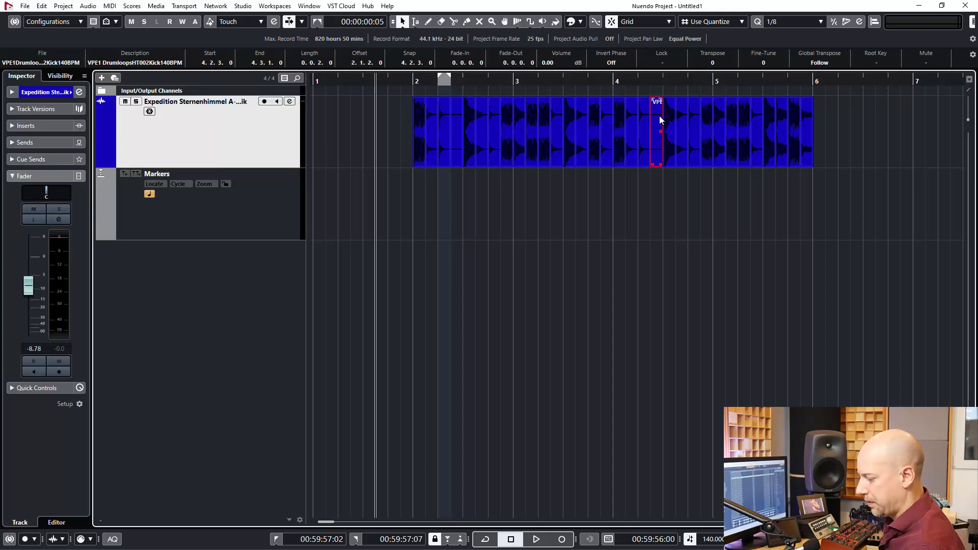
{"action": "left_click_drag", "start_coordinate": [614, 120], "coordinate": [330, 115]}
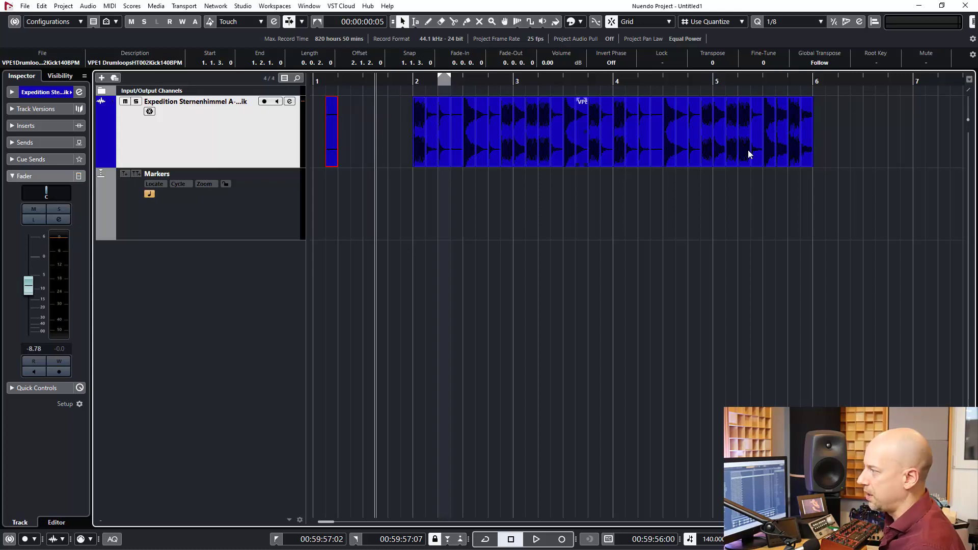
{"action": "left_click", "coordinate": [919, 132]}
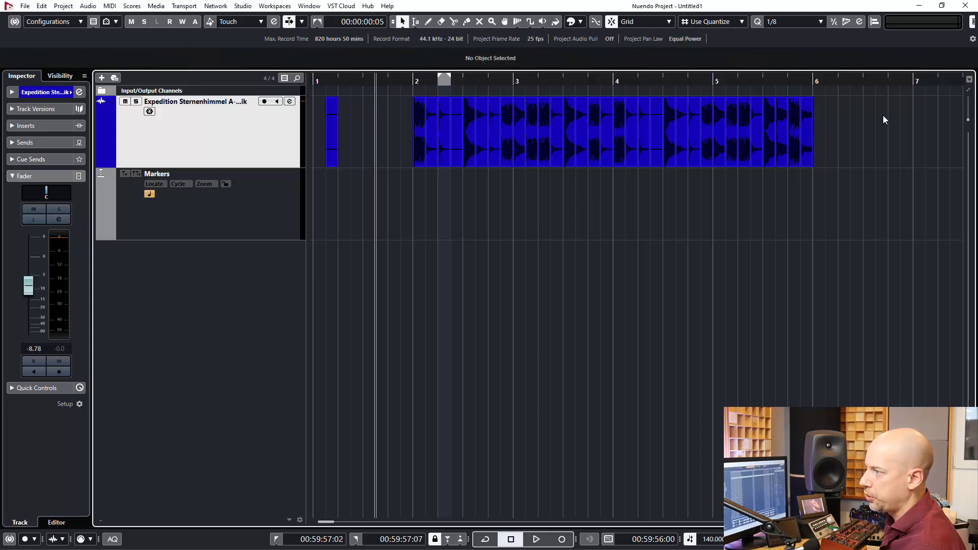
{"action": "left_click_drag", "start_coordinate": [884, 115], "coordinate": [318, 128]}
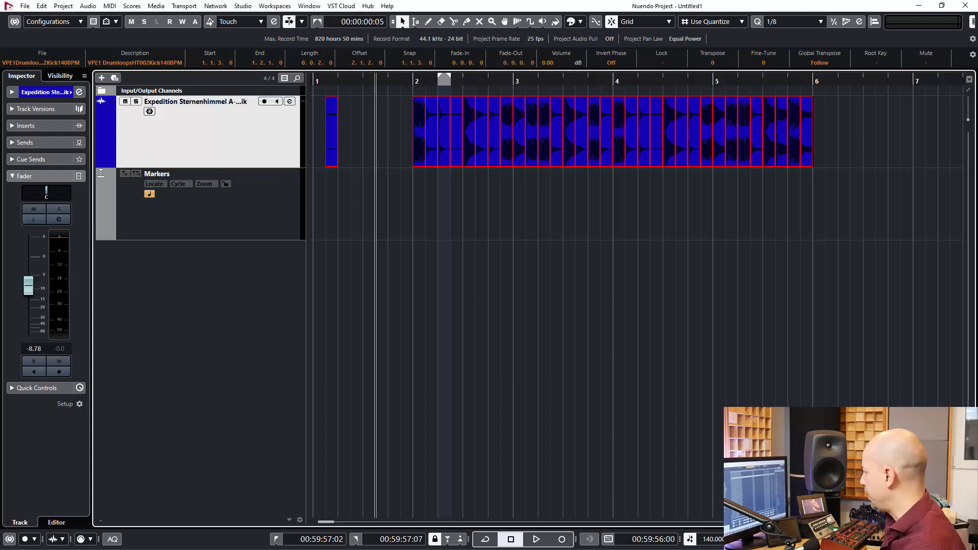
Step: Open the Render in Place settings and name the render 'Drum Looip'
{"action": "key", "text": "alt+Tab"}
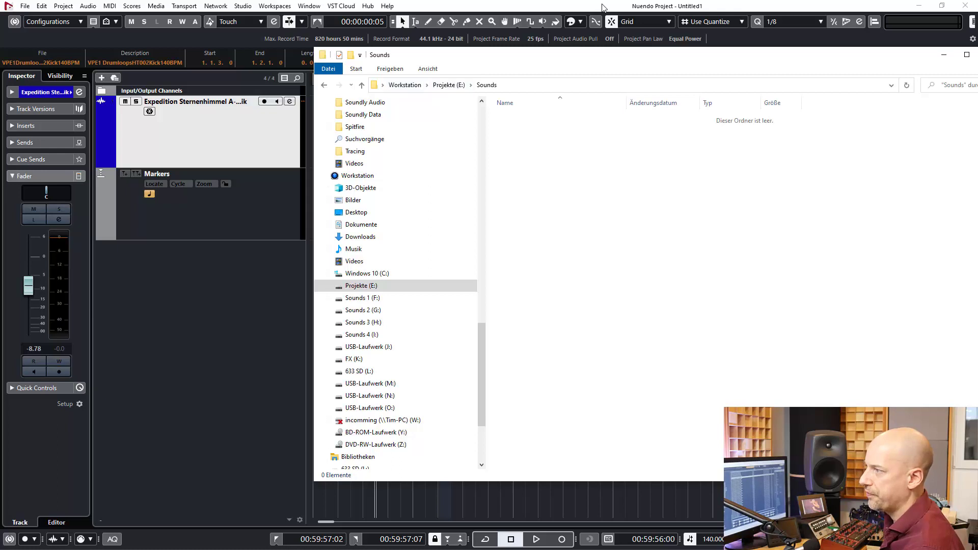
{"action": "key", "text": "alt+Tab"}
{"action": "left_click", "coordinate": [46, 6]}
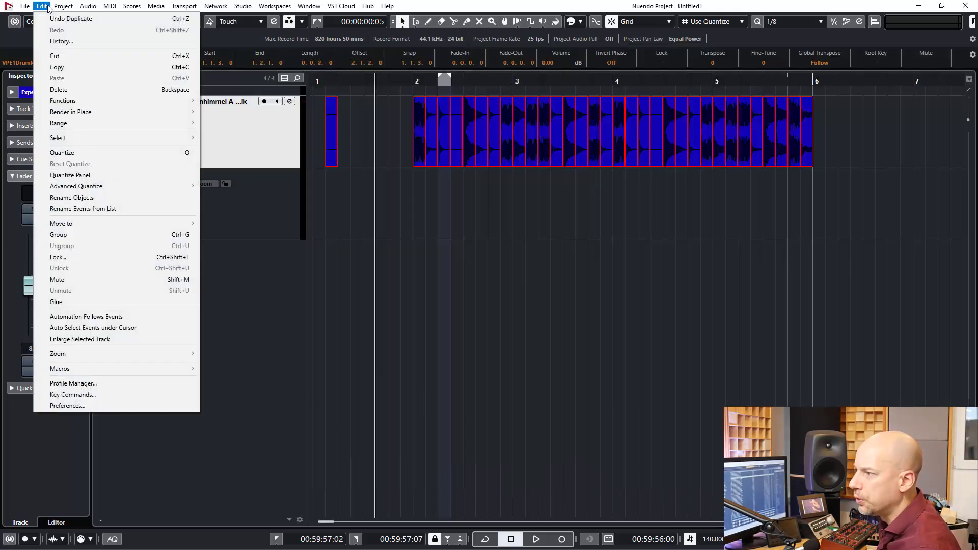
{"action": "mouse_move", "coordinate": [201, 113]}
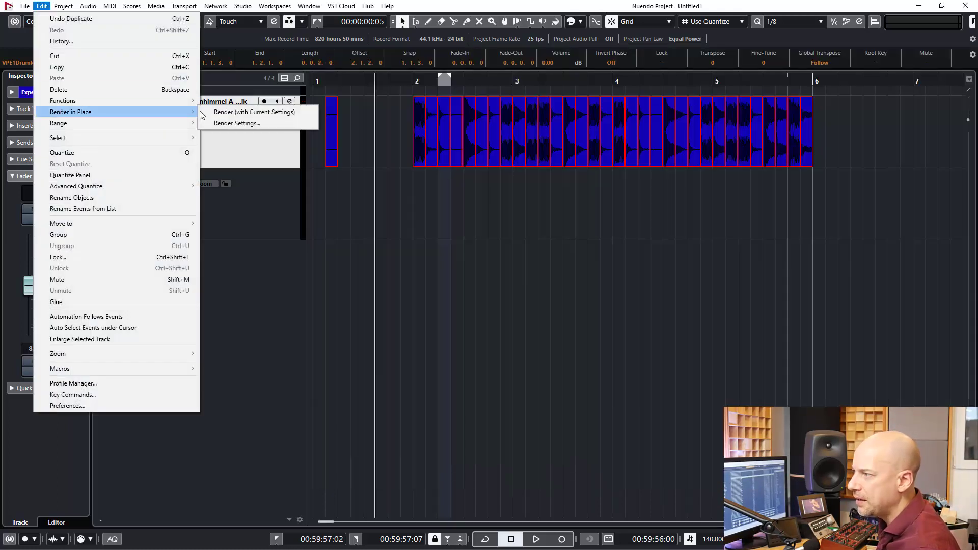
{"action": "left_click", "coordinate": [265, 123]}
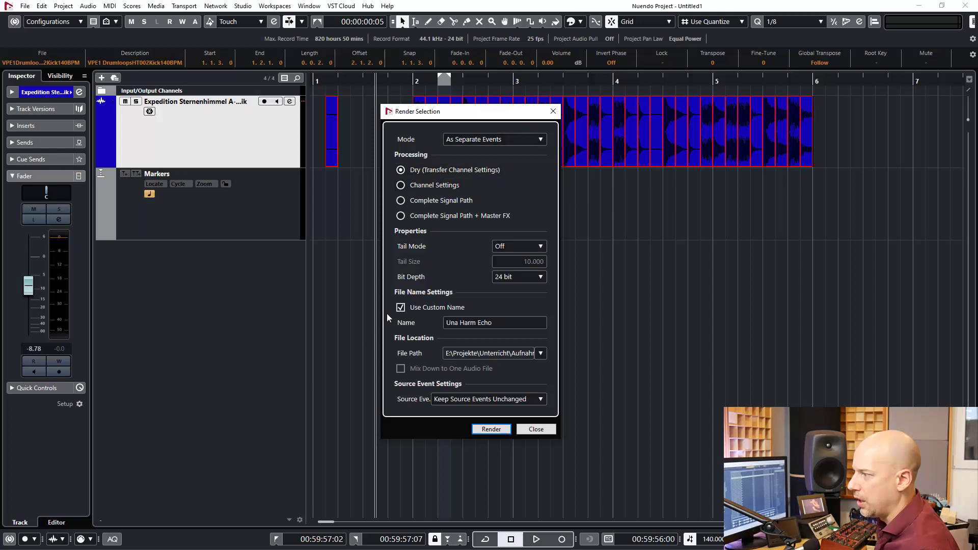
{"action": "left_click", "coordinate": [507, 322]}
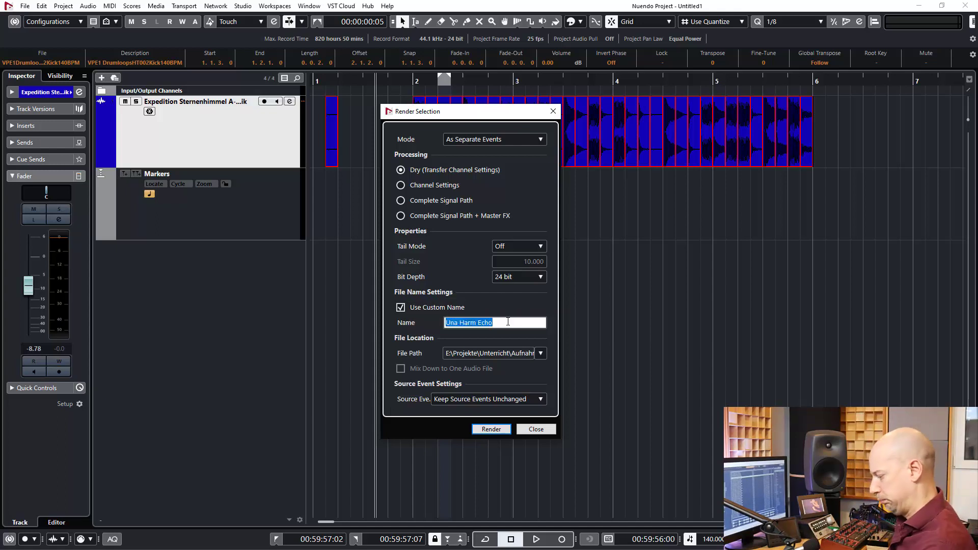
{"action": "type", "text": "Drum Looip"}
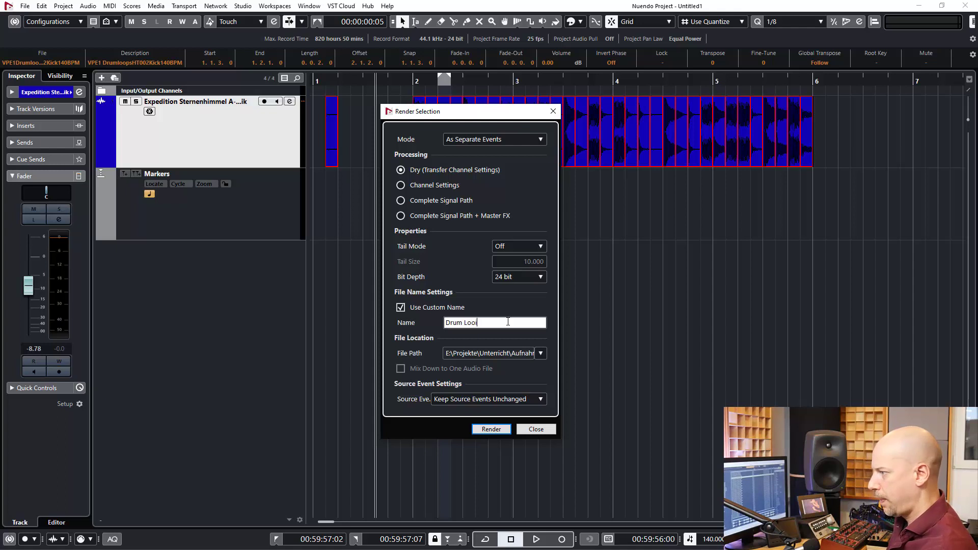
Step: Set the render file path to the E:\Sounds folder
{"action": "left_click", "coordinate": [540, 353]}
{"action": "left_click", "coordinate": [561, 356]}
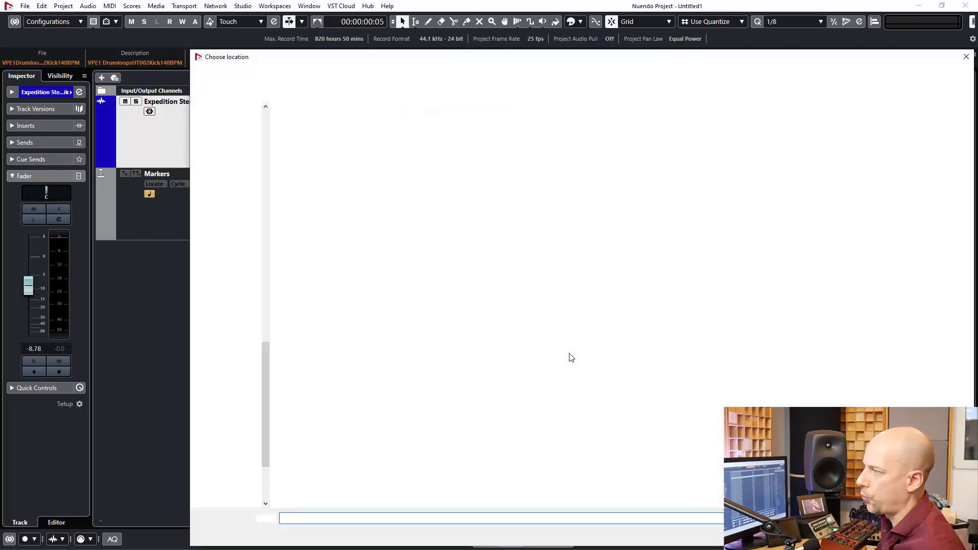
{"action": "left_click", "coordinate": [357, 75]}
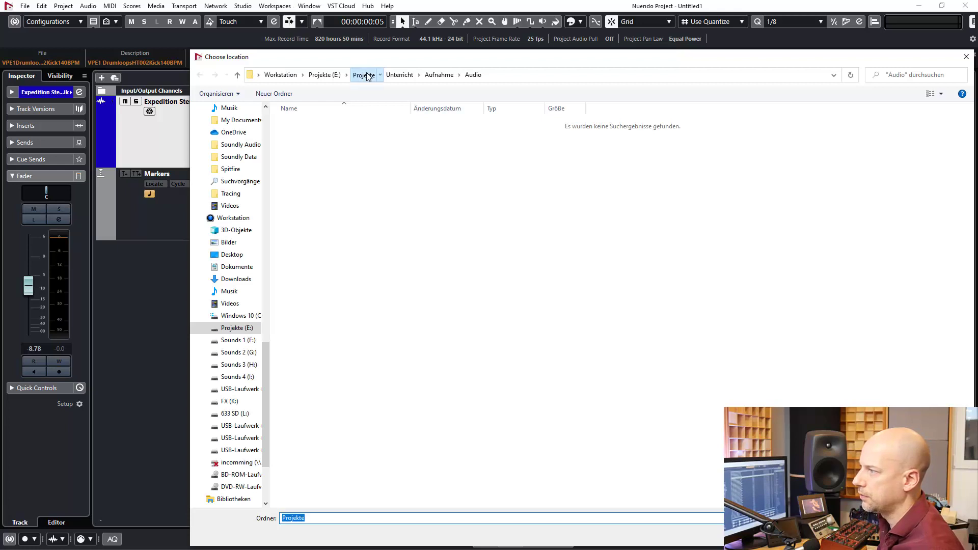
{"action": "left_click", "coordinate": [325, 75]}
{"action": "double_click", "coordinate": [651, 135]}
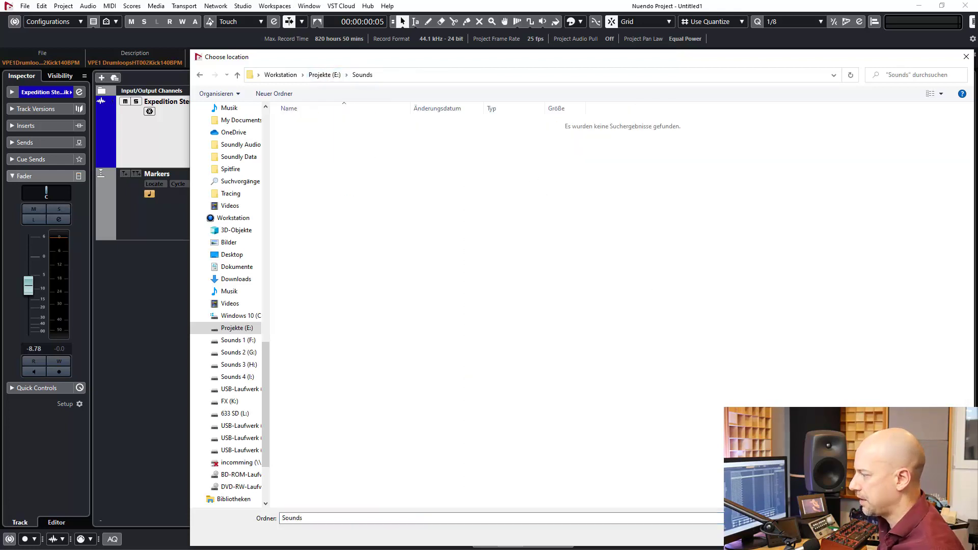
{"action": "key", "text": "Return"}
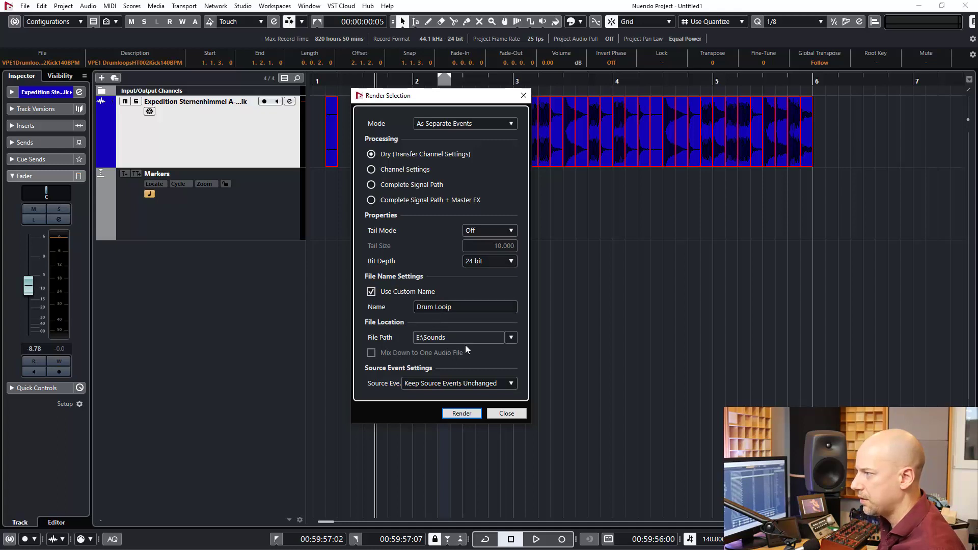
Step: Render the slices into Sounds, delete the new rendered track, and view the 34 WAV files
{"action": "left_click", "coordinate": [461, 414]}
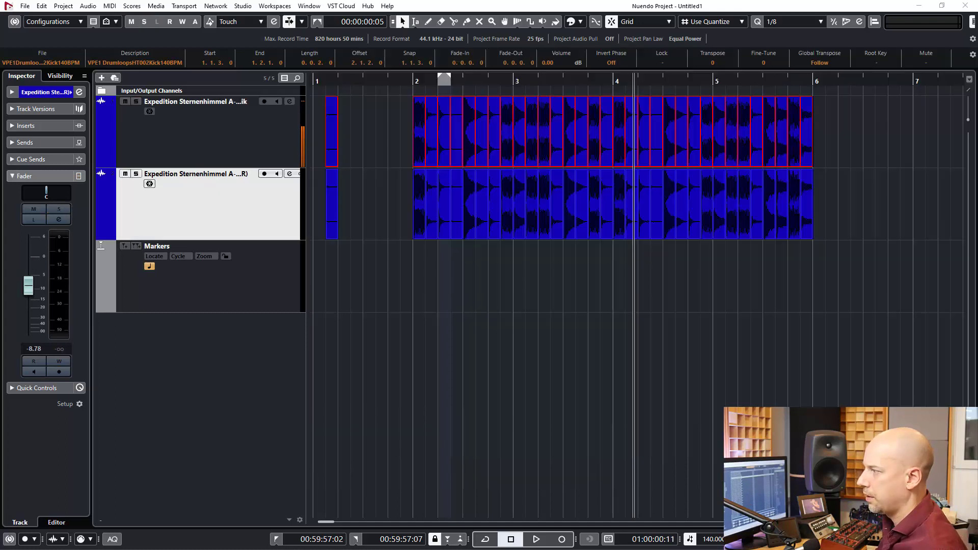
{"action": "left_click", "coordinate": [361, 195]}
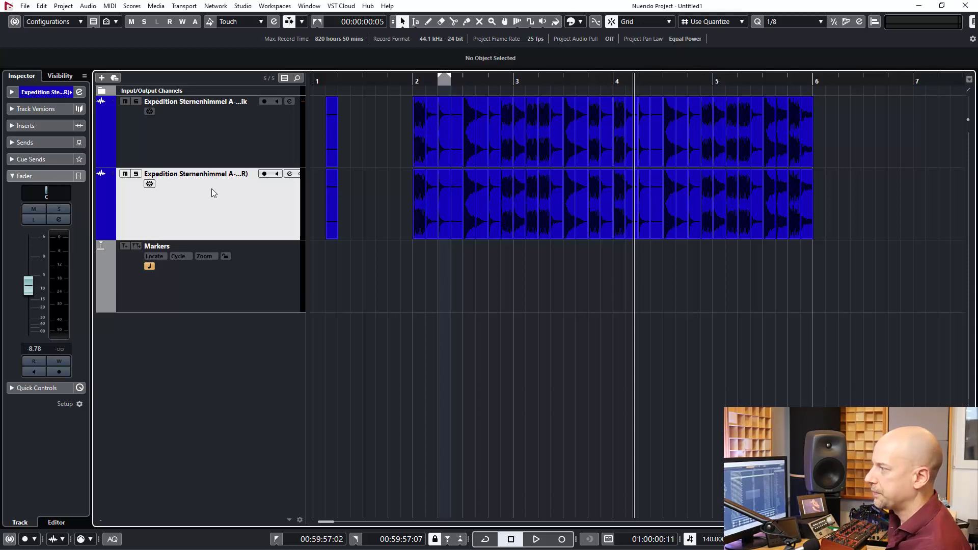
{"action": "key", "text": "Delete"}
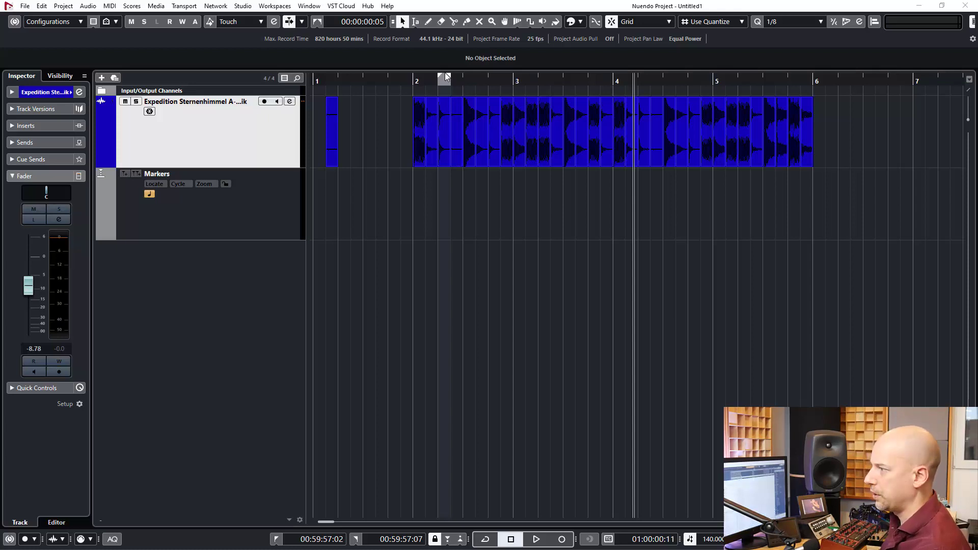
{"action": "key", "text": "alt+Tab"}
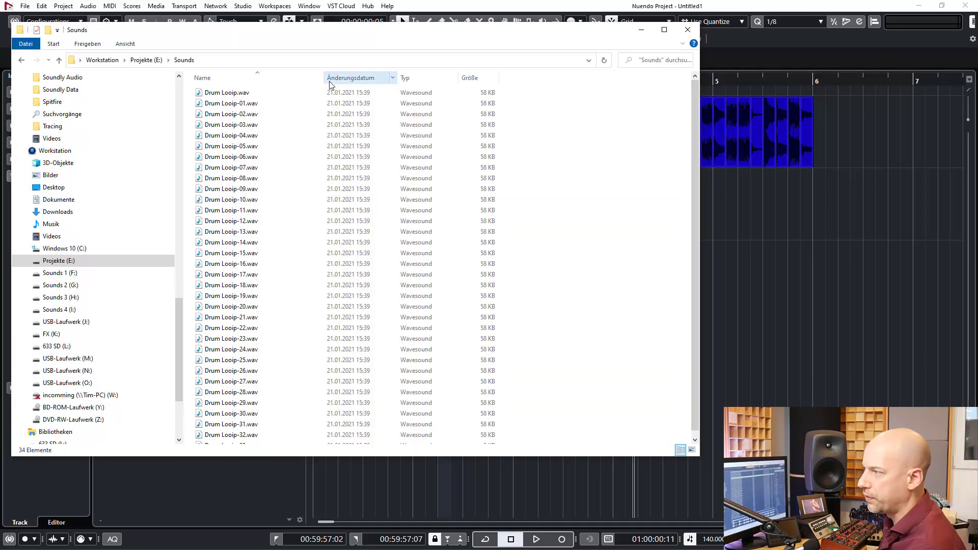
Step: Move the Sounds Explorer window to the lower right and browse the Drum Looip WAV files
{"action": "left_click", "coordinate": [264, 97]}
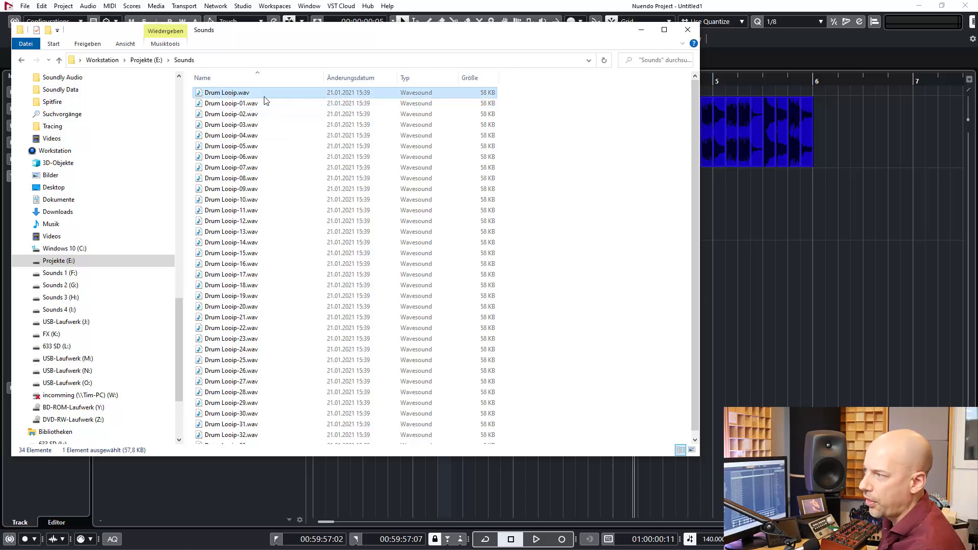
{"action": "left_click_drag", "start_coordinate": [265, 42], "coordinate": [840, 118]}
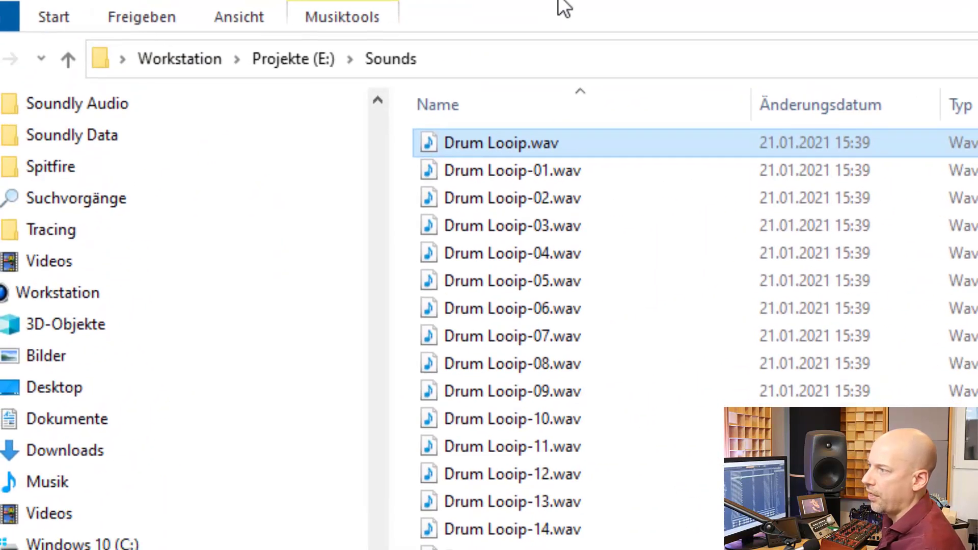
{"action": "left_click", "coordinate": [530, 170]}
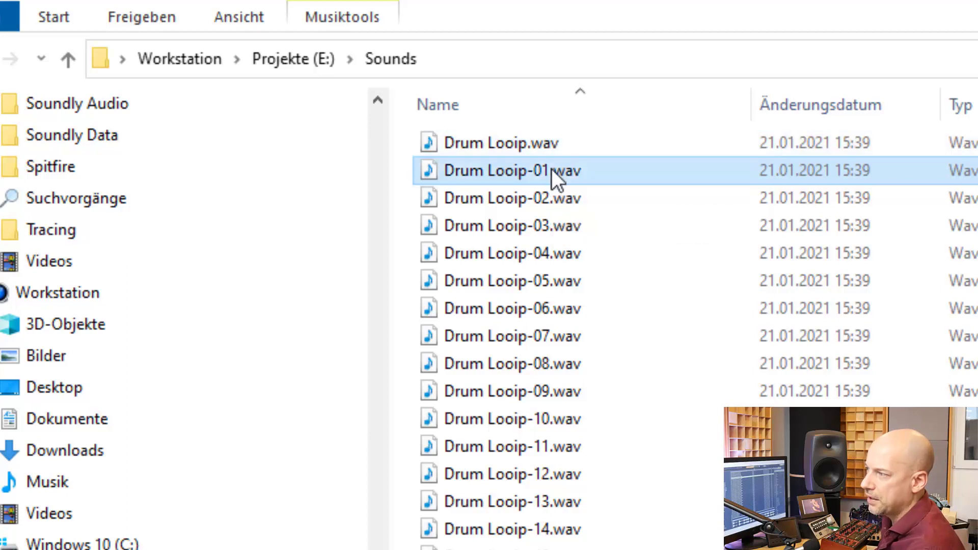
{"action": "left_click", "coordinate": [533, 255]}
{"action": "left_click", "coordinate": [497, 364]}
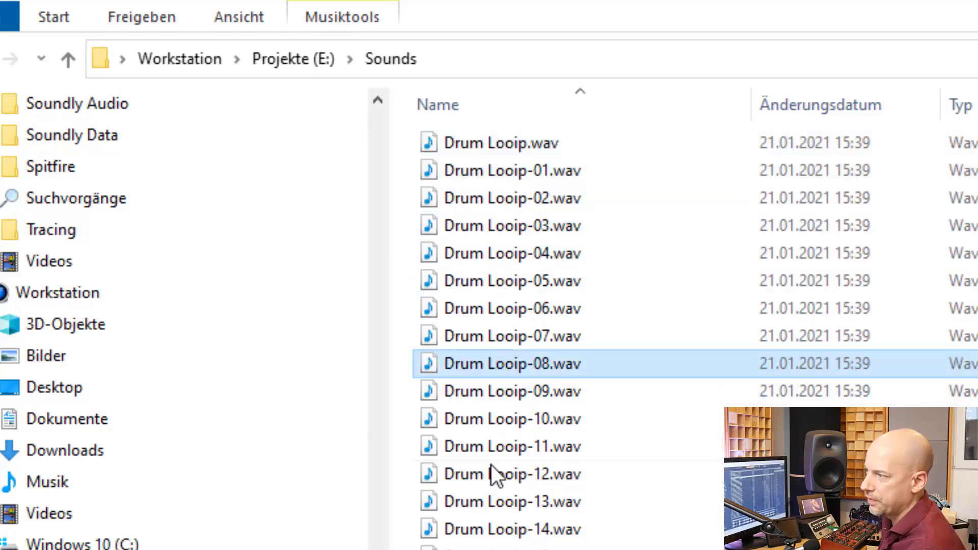
{"action": "left_click", "coordinate": [497, 502]}
{"action": "left_click", "coordinate": [493, 143]}
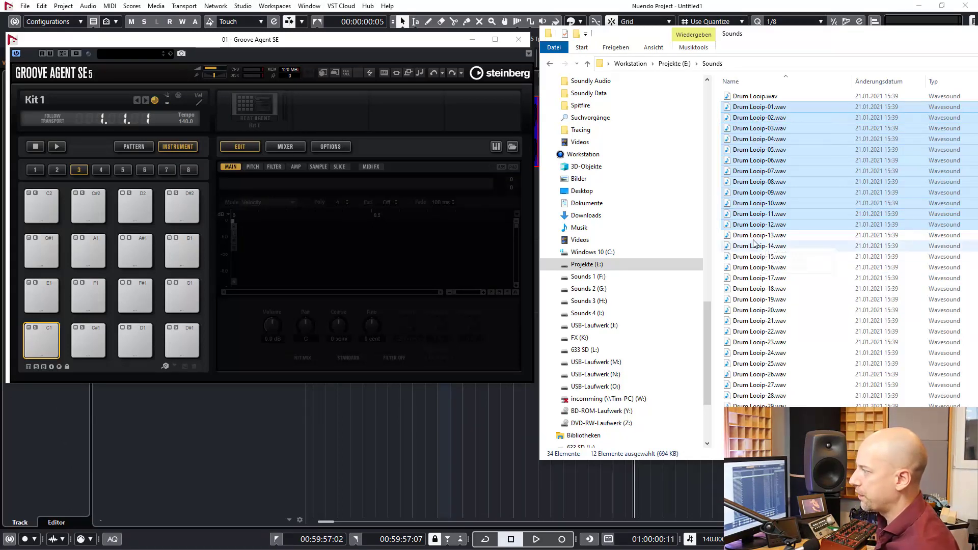
Step: Select Drum Looip-01.wav through -12.wav and drag them onto Groove Agent SE pad C1
{"action": "left_click", "coordinate": [766, 97]}
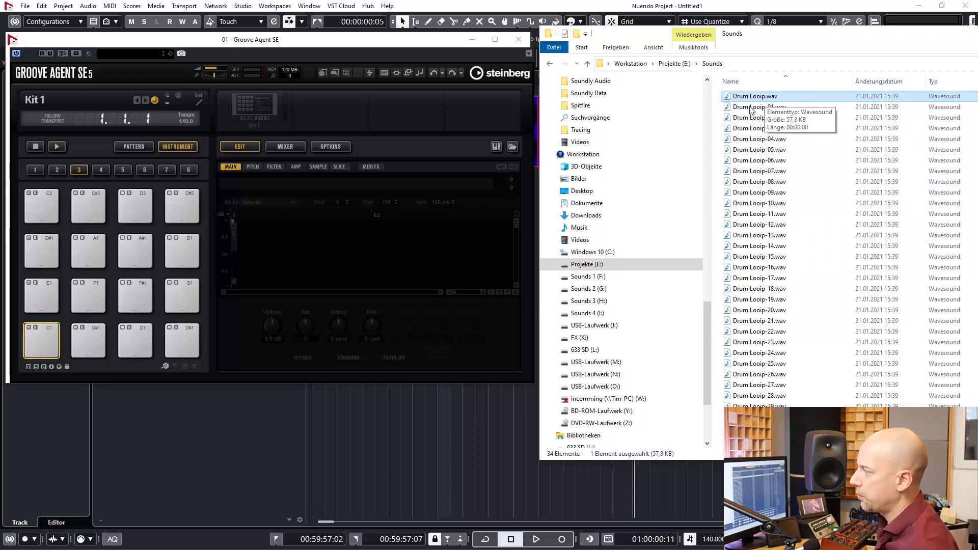
{"action": "left_click", "coordinate": [752, 107]}
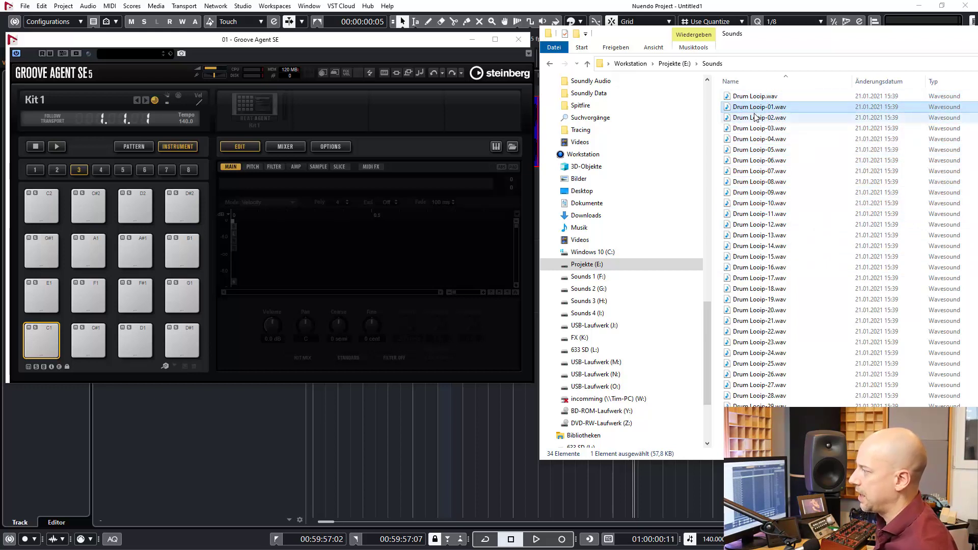
{"action": "left_click", "coordinate": [756, 225], "text": "shift"}
{"action": "left_click_drag", "start_coordinate": [745, 104], "coordinate": [37, 346]}
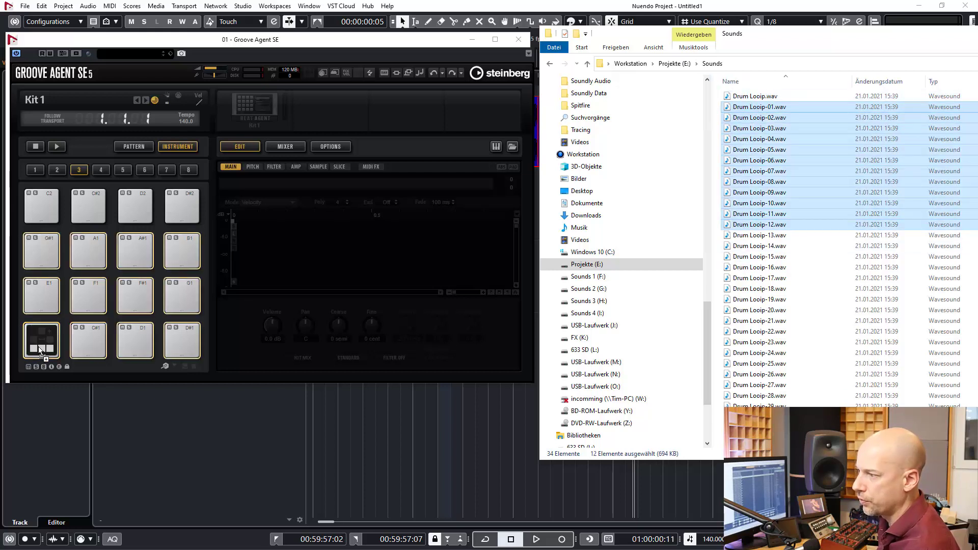